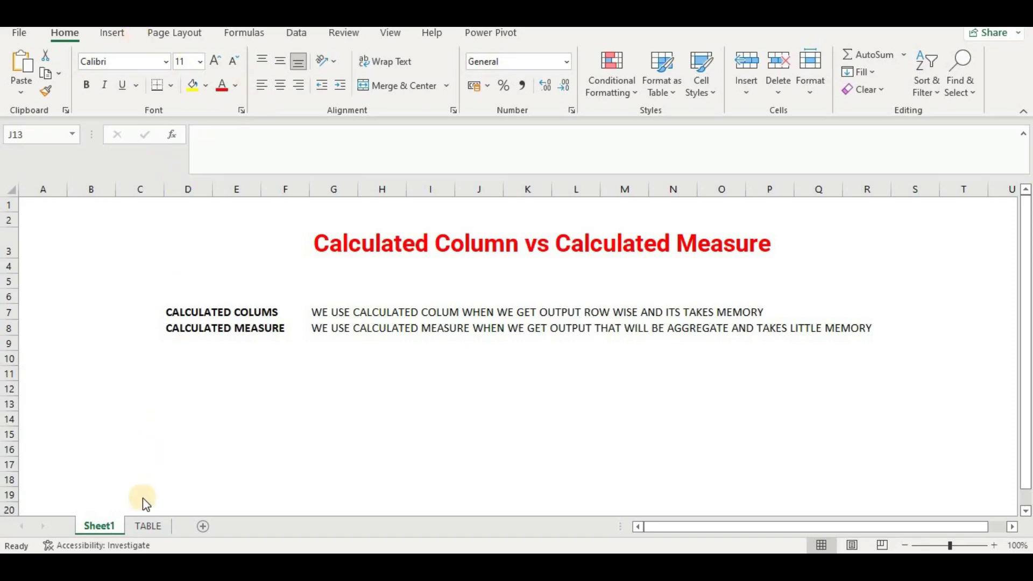
On the TABLE sheet, add the heading SALES in cell D1 beside PRODUCT, PRICE and UNITS
left_click(147, 528)
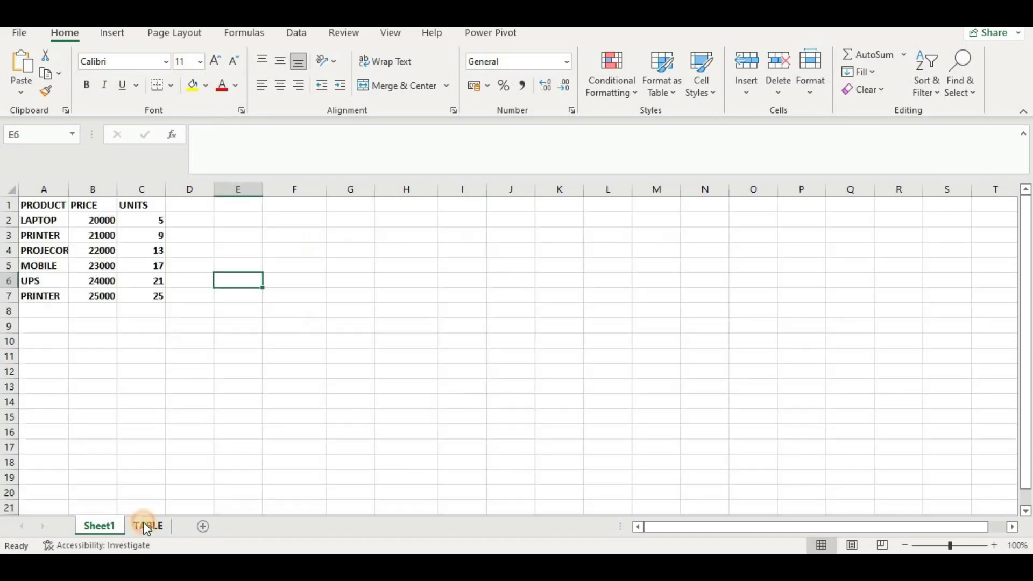
left_click(42, 205)
left_click(100, 208)
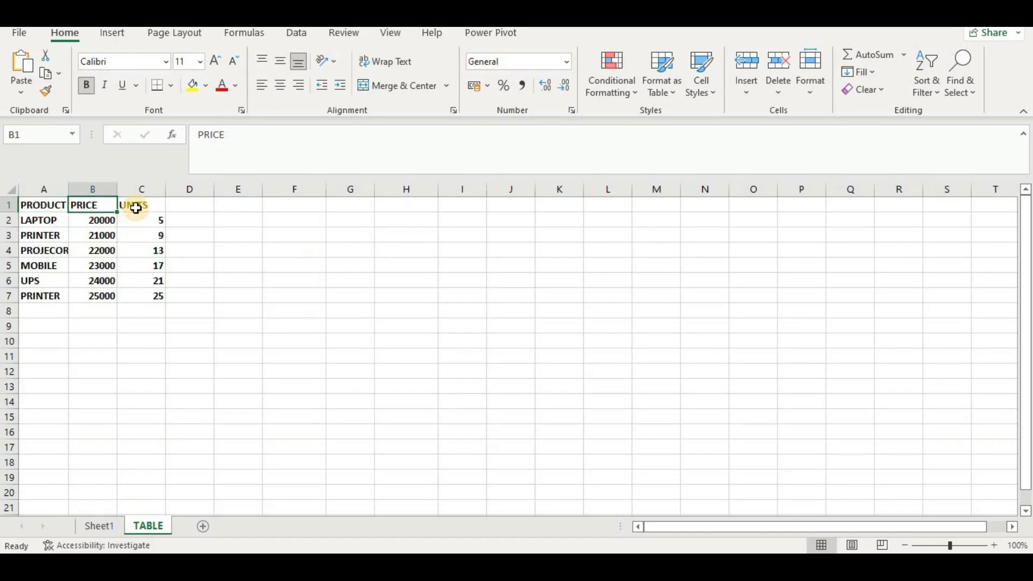
left_click(136, 209)
left_click(195, 206)
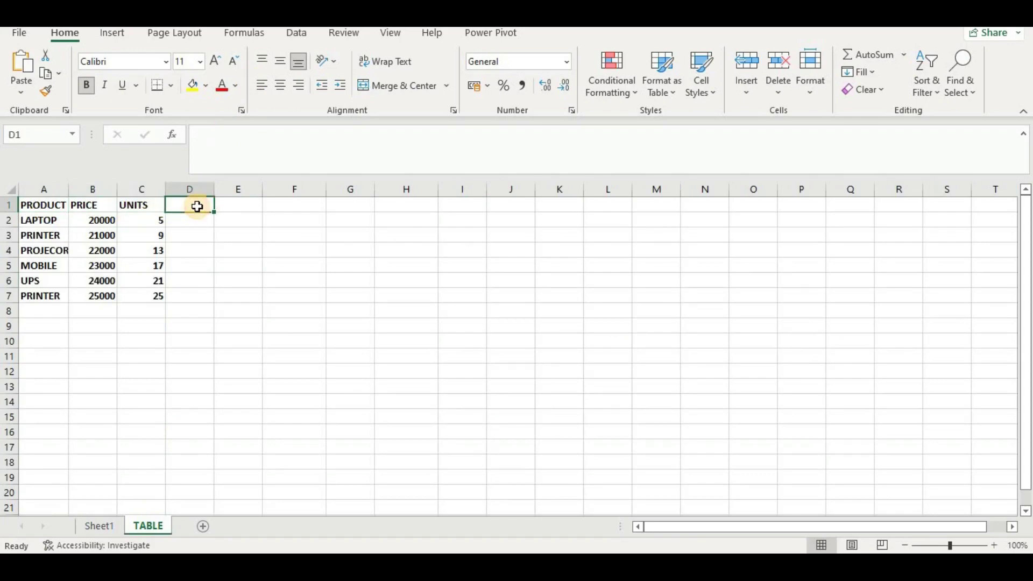
type("sA")
key("BackSpace")
key("BackSpace")
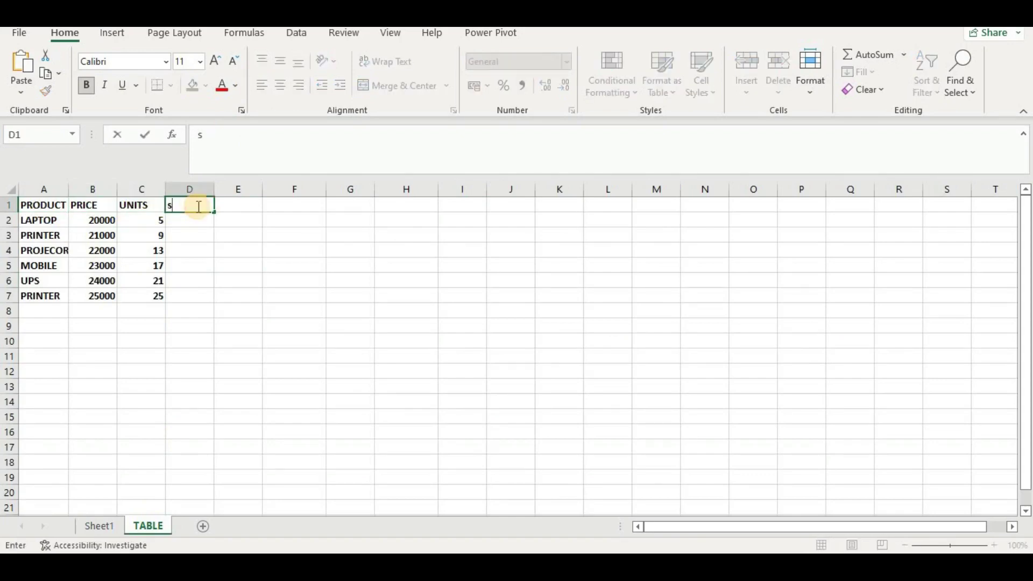
type("SALES")
key("ctrl+Return")
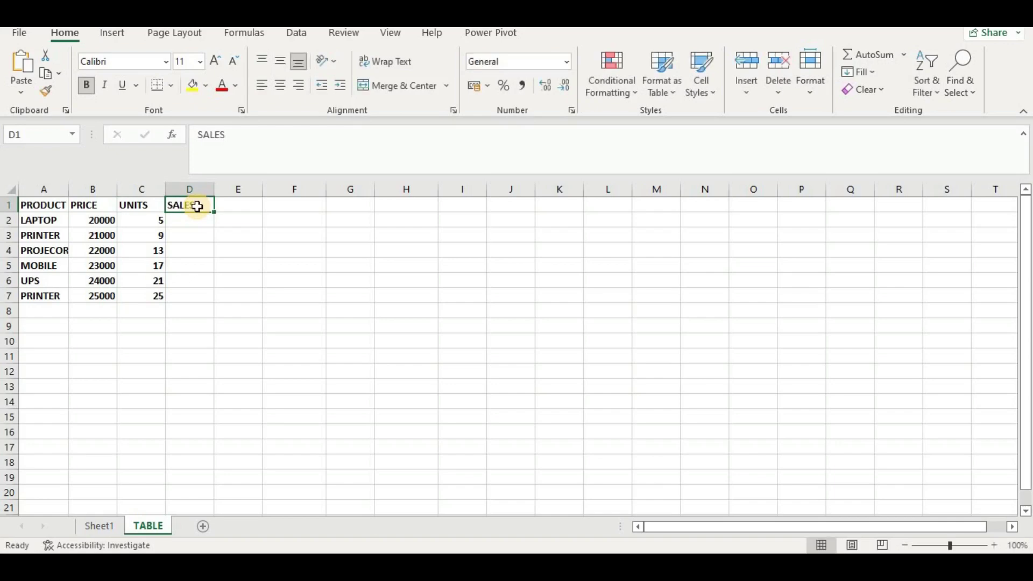
Enter =B2*C2 in D2 and fill it down through row 7
key("Return")
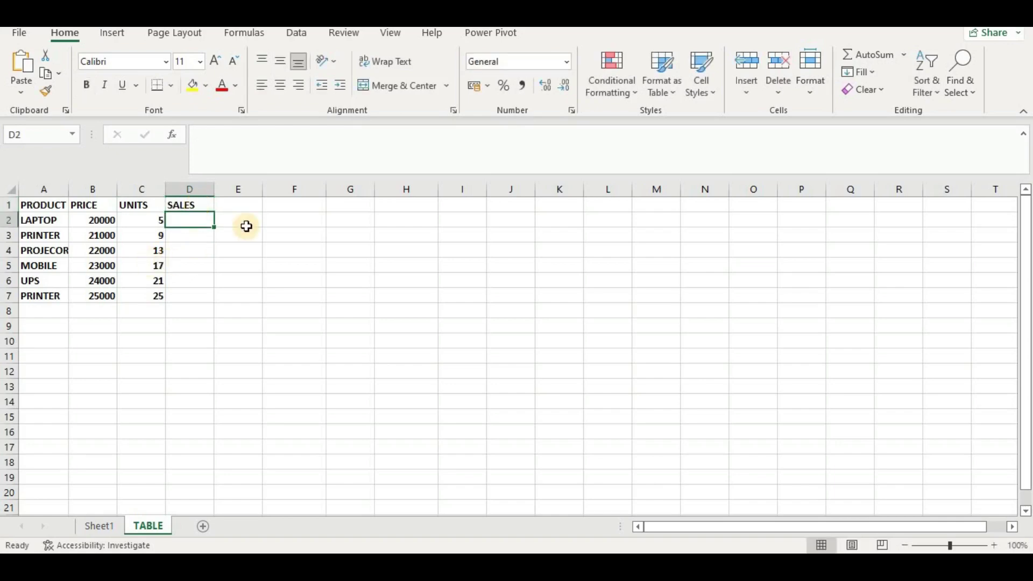
type("=")
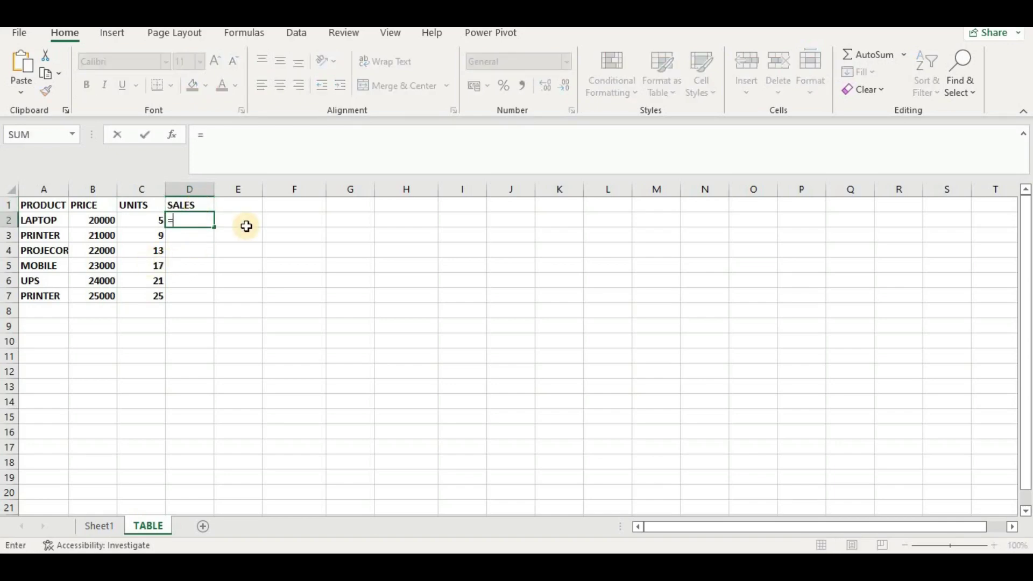
left_click(91, 225)
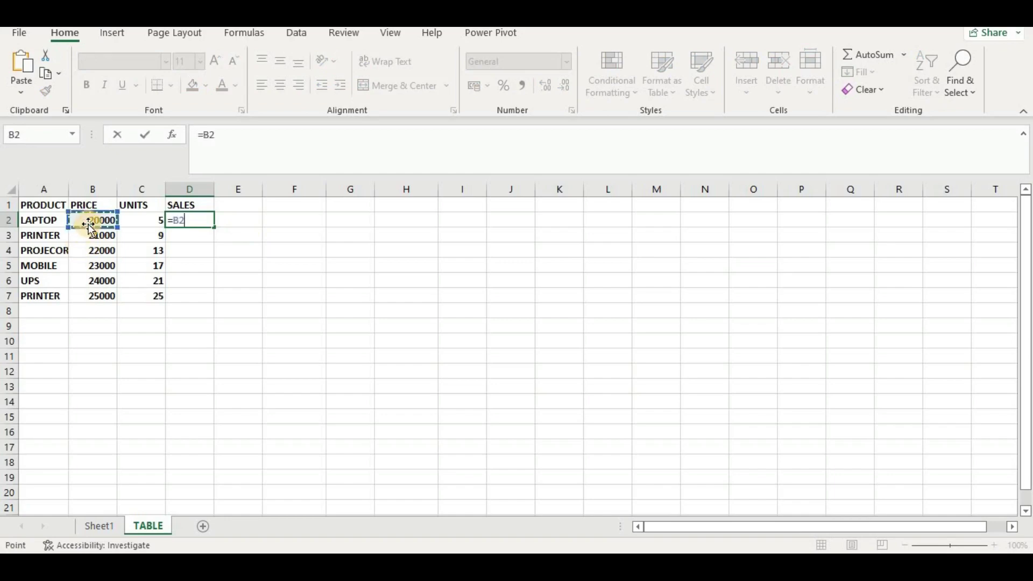
type("*")
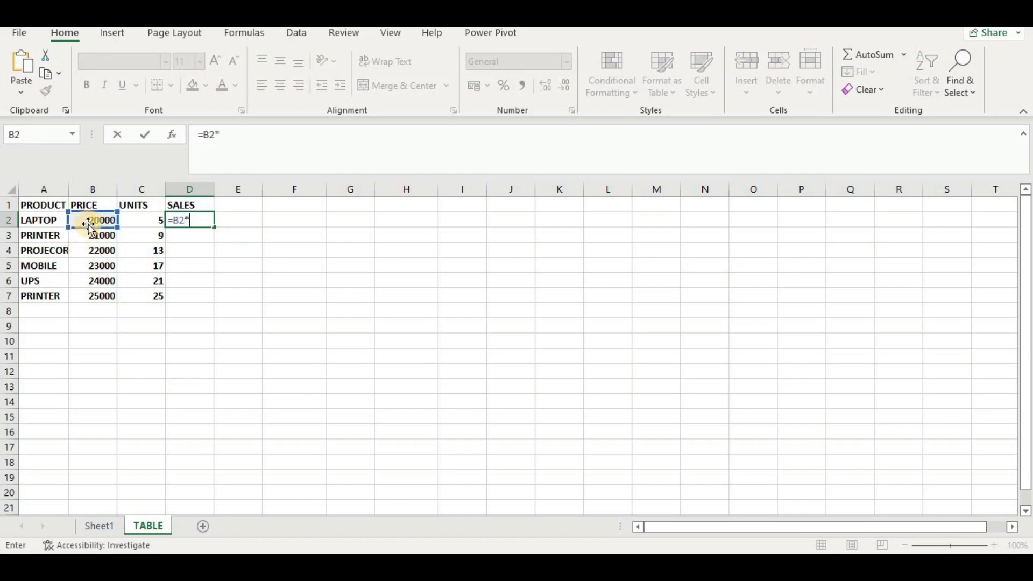
left_click(144, 221)
left_click(146, 135)
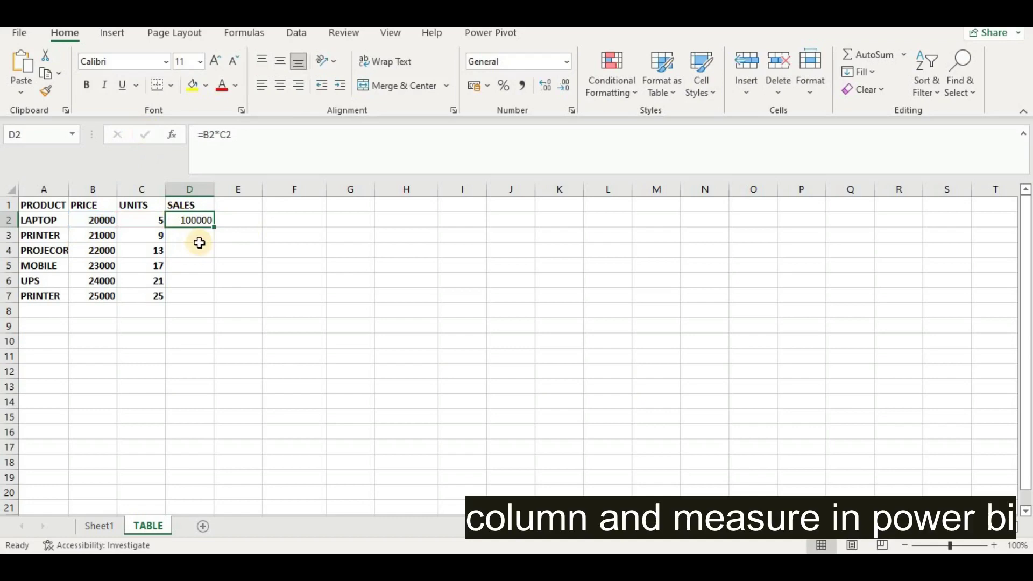
double_click(214, 228)
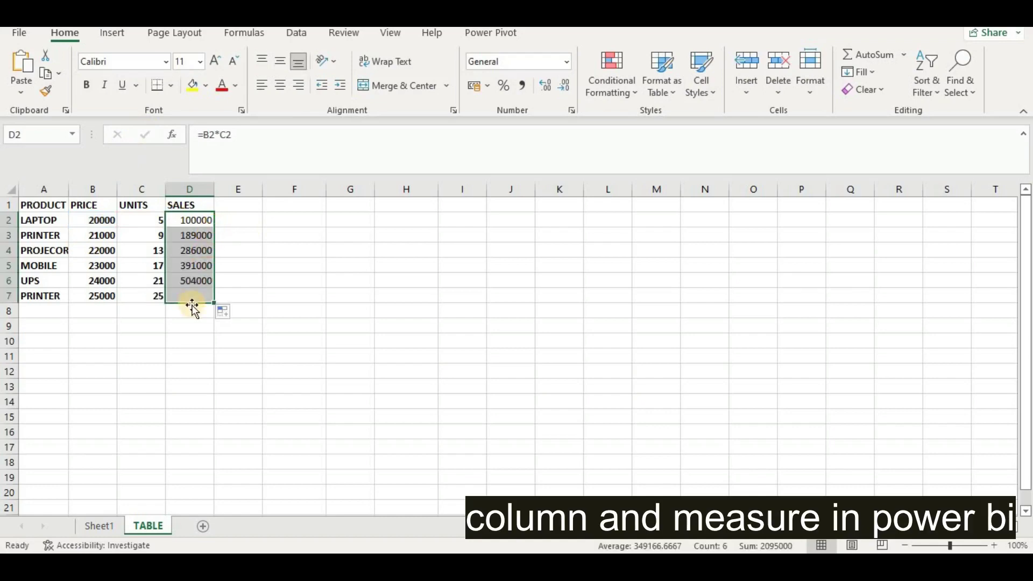
AutoSum the SALES values into D8 as =SUM(D2:D7), totalling 2095000
left_click(189, 312)
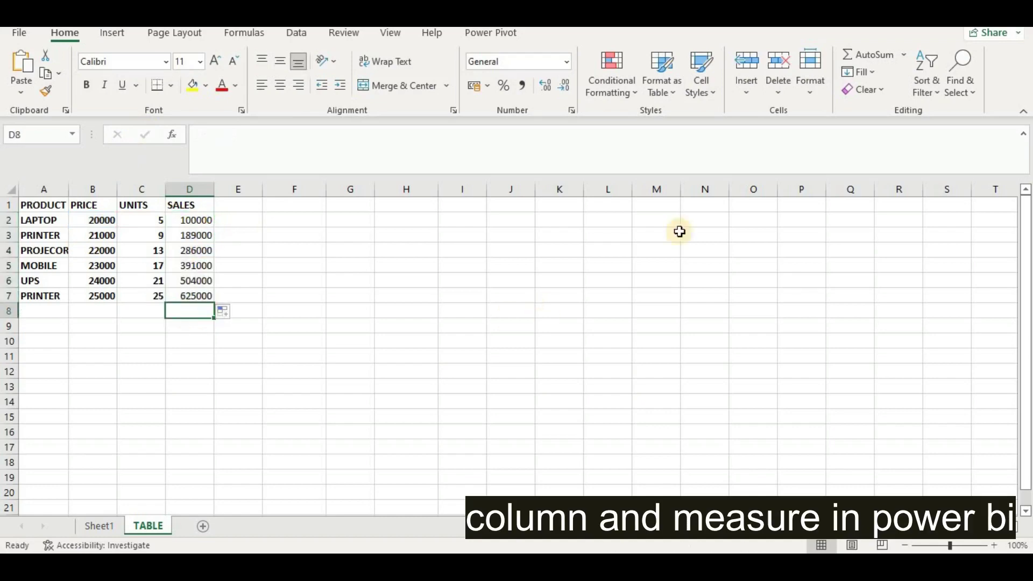
left_click(875, 54)
key("Return")
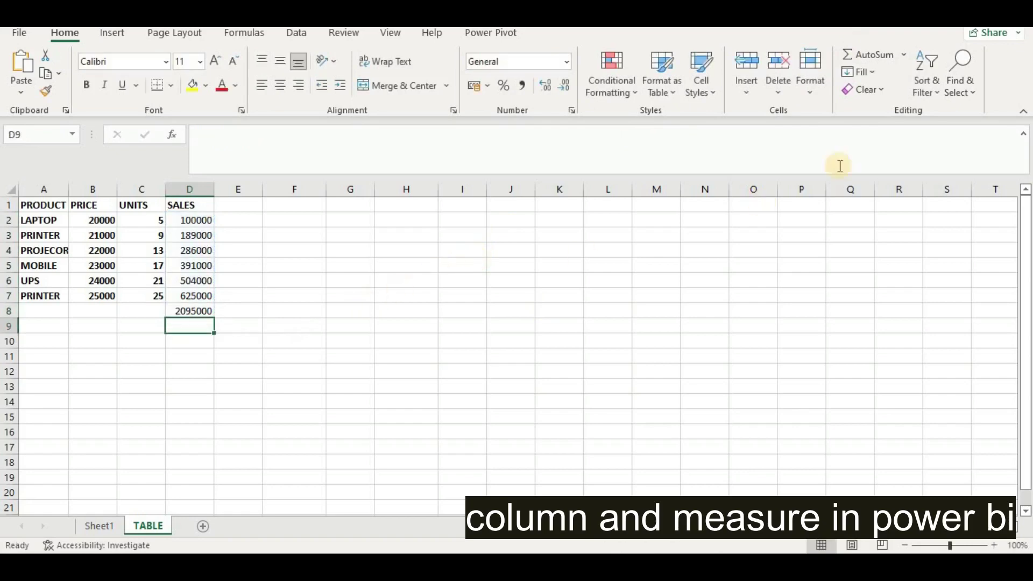
left_click(177, 313)
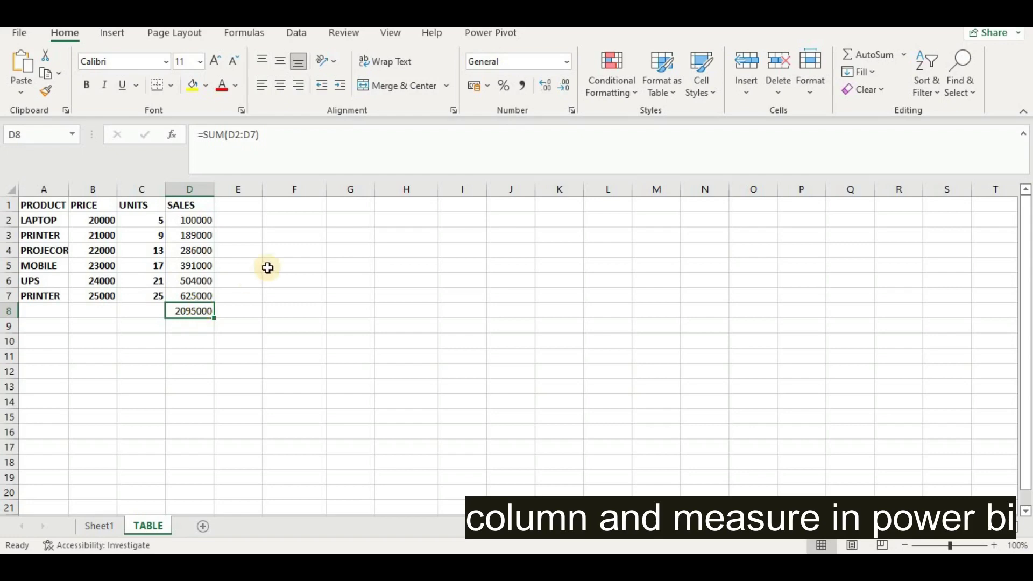
Enter the array formula {=SUMPRODUCT(B2:B7*C2:C7)} in F6, returning 2095000
left_click(323, 280)
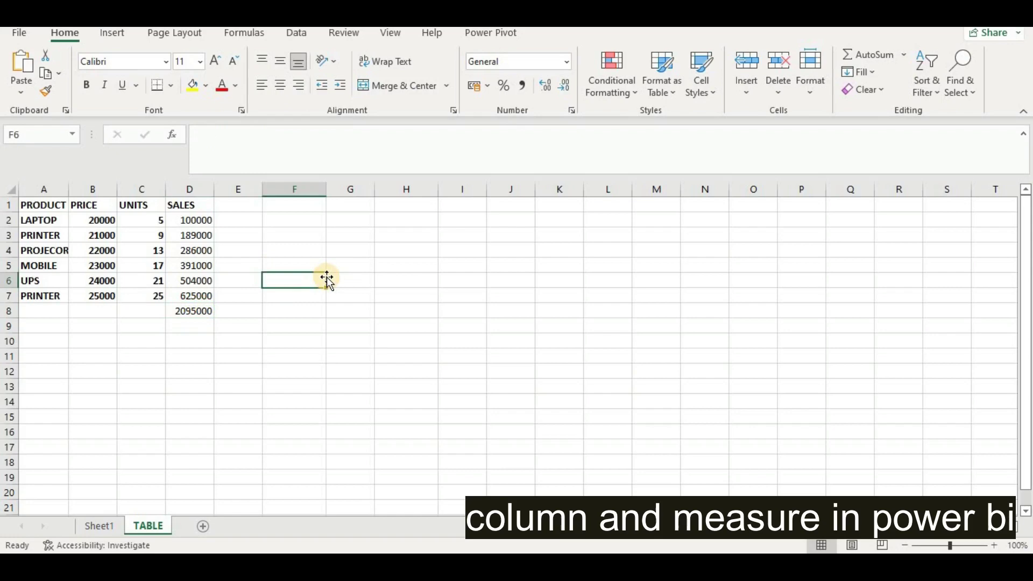
type("=SUMP")
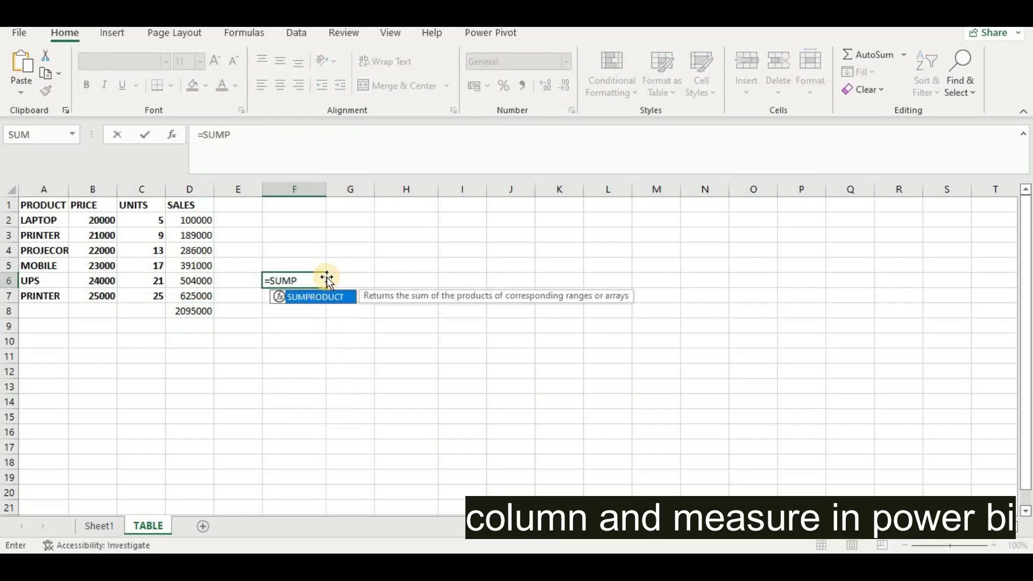
type("ROD")
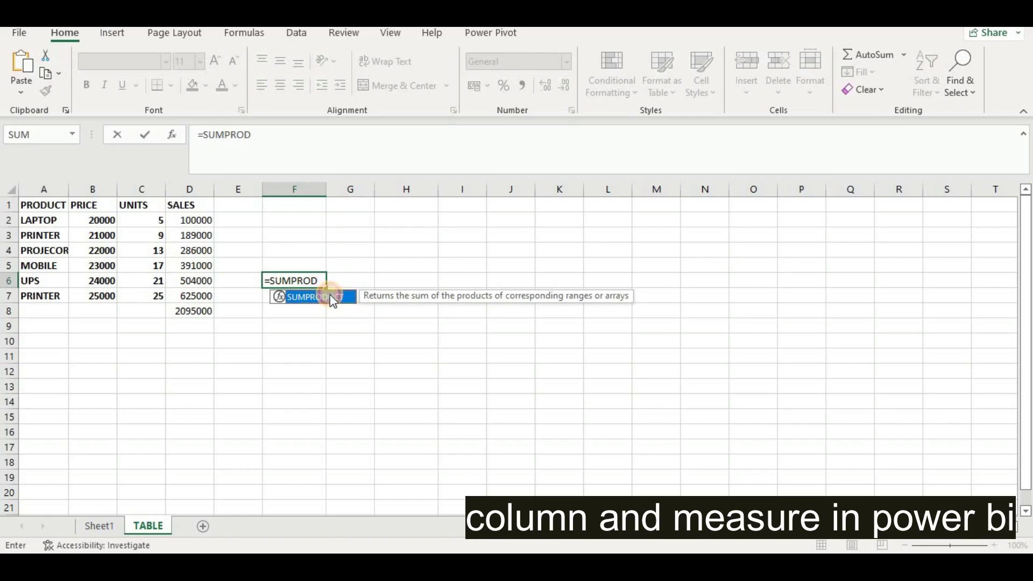
double_click(332, 300)
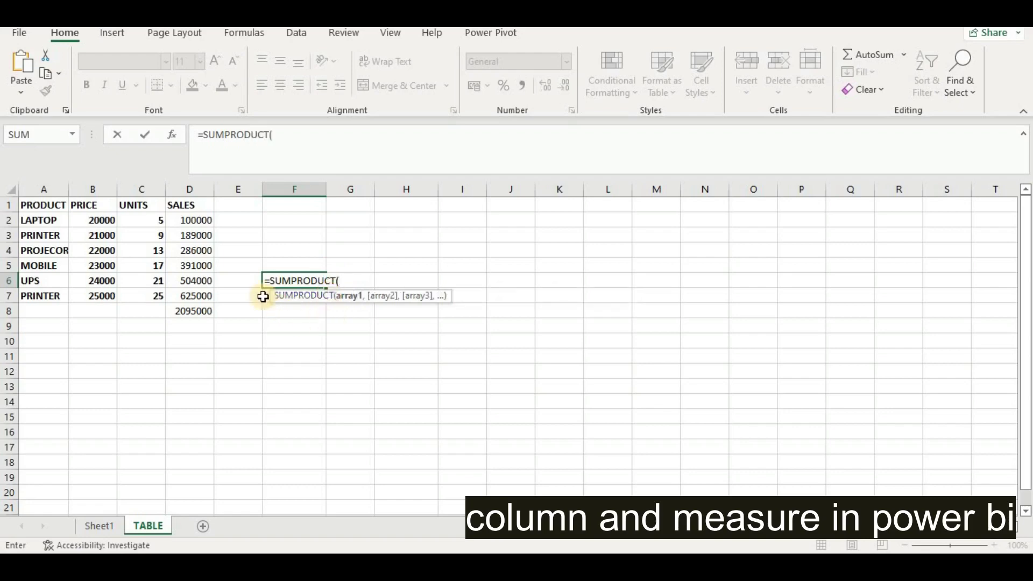
left_click_drag(93, 220, 117, 295)
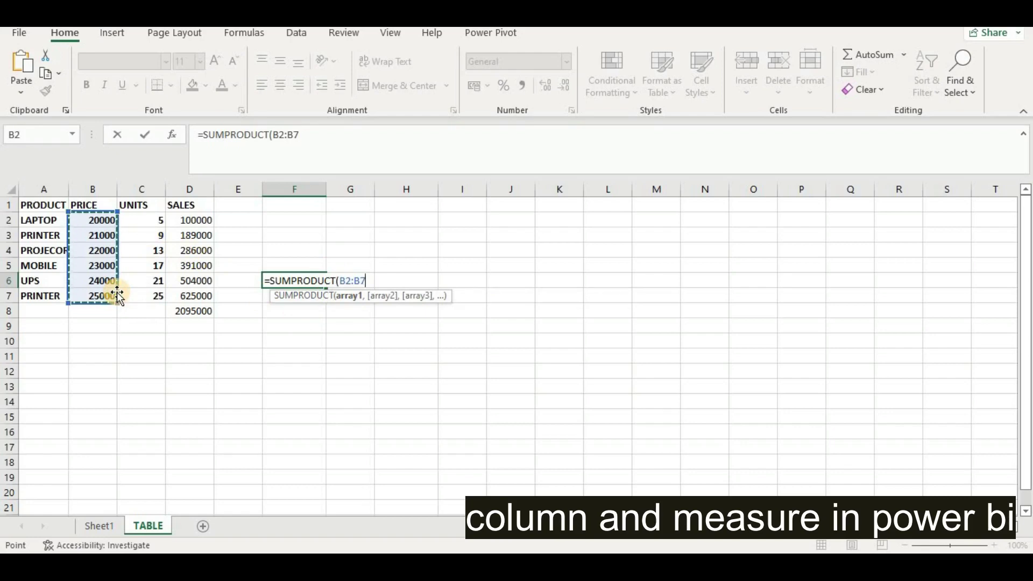
type("*")
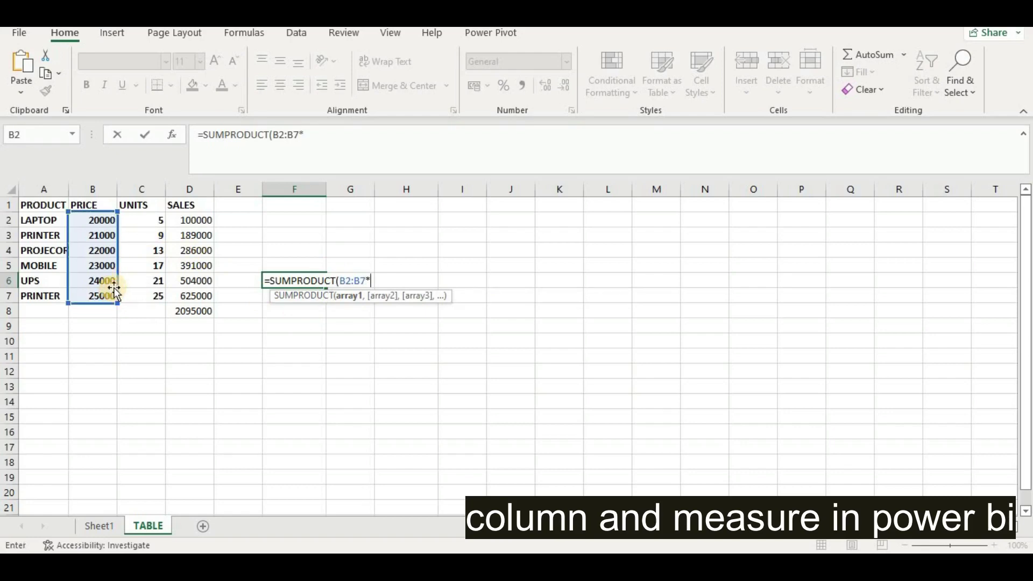
left_click_drag(145, 221, 139, 292)
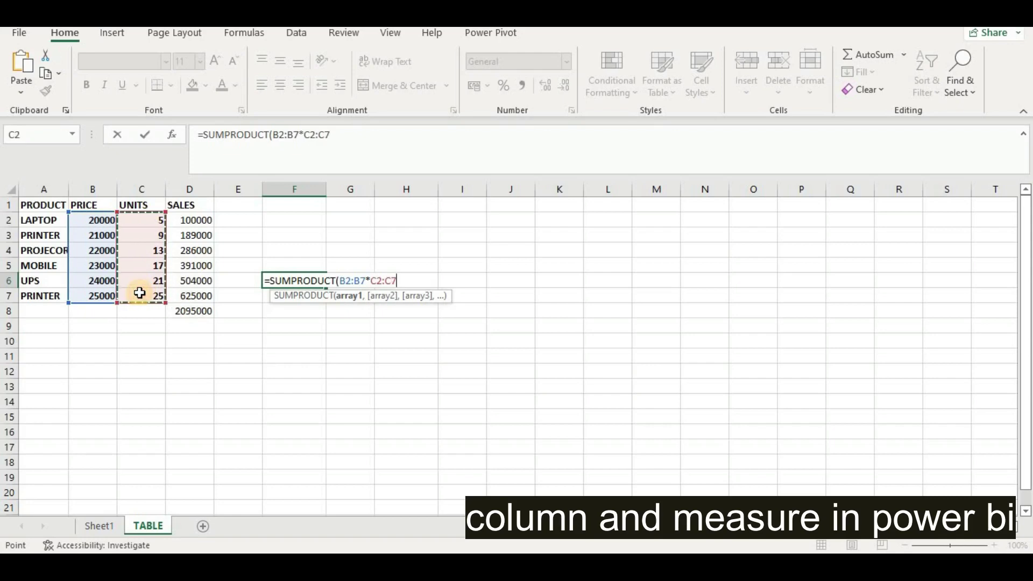
key("ctrl+shift+Return")
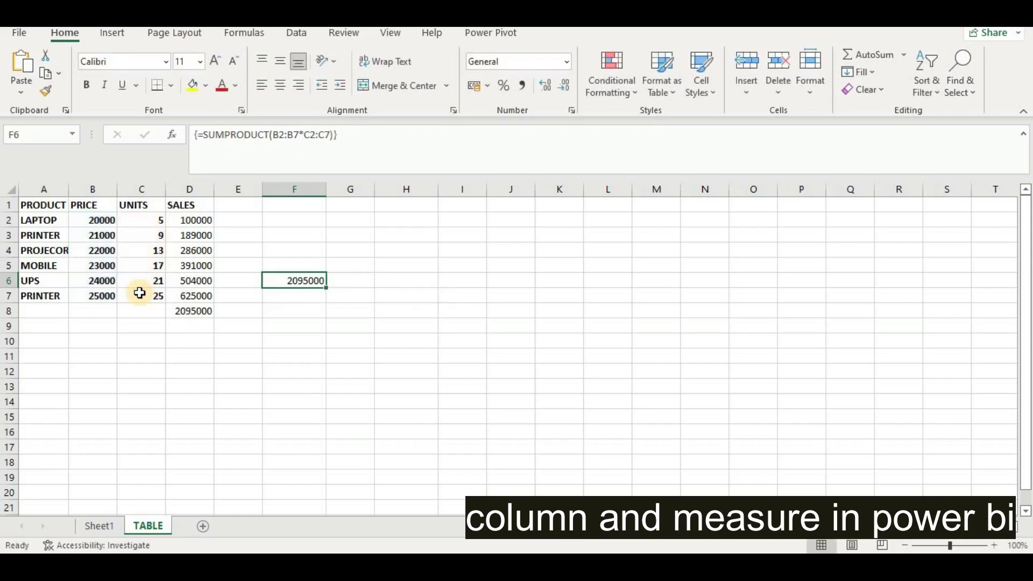
Clear the contents of D1:F8, removing the SALES column and both totals
left_click(277, 344)
left_click_drag(192, 204, 307, 307)
key("Delete")
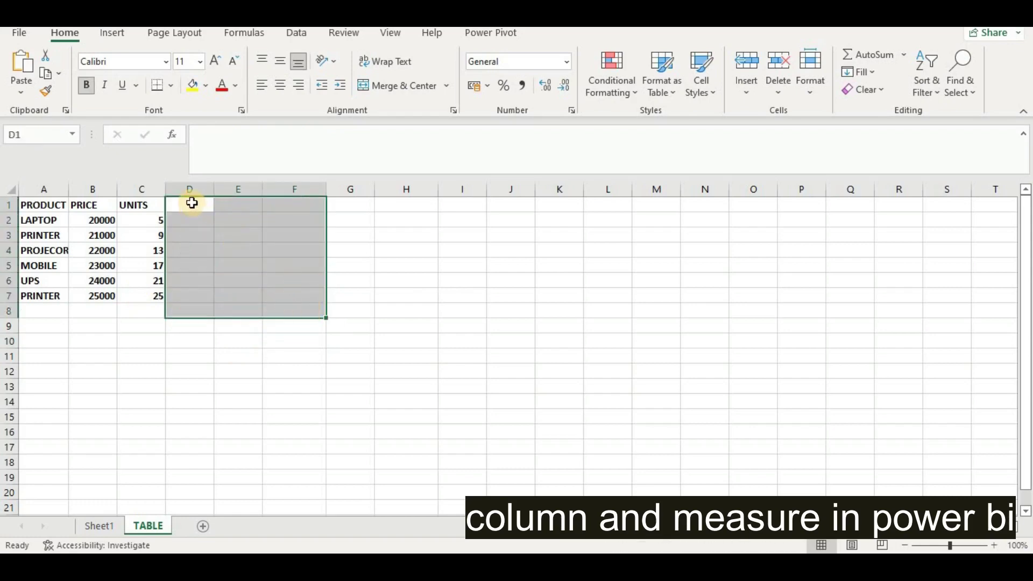
Delete column D from the TABLE sheet
left_click(198, 190)
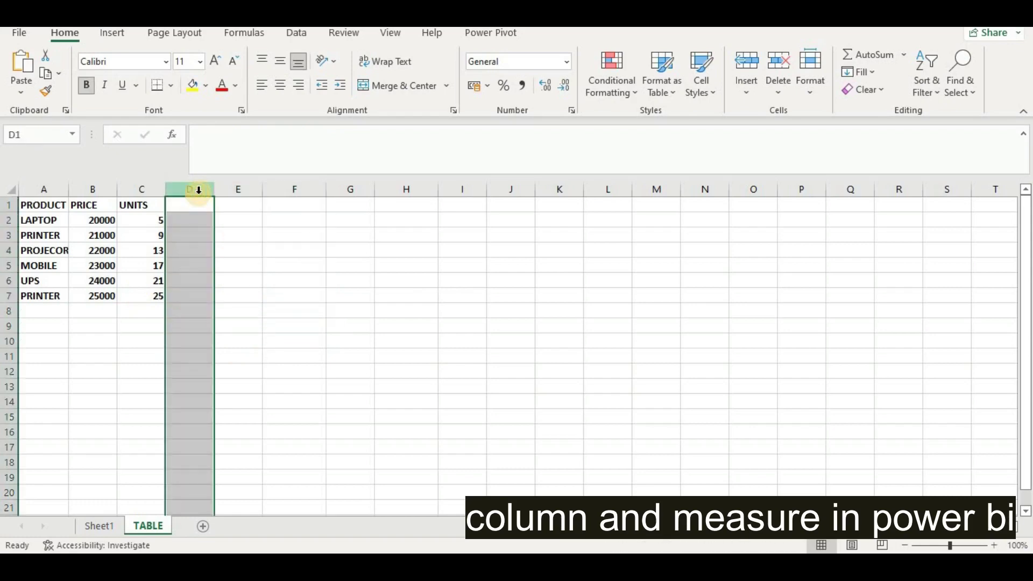
right_click(199, 190)
left_click(285, 367)
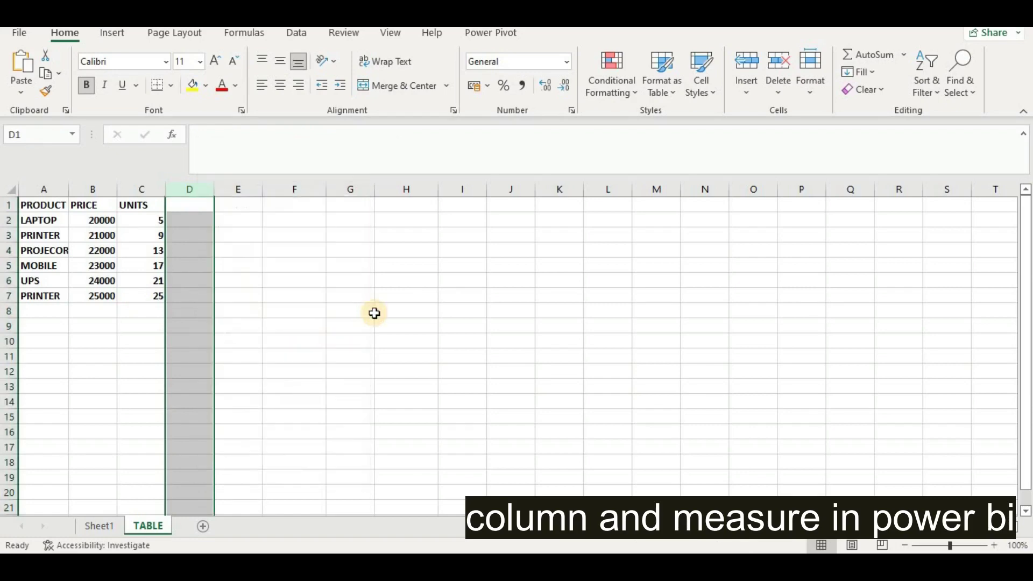
left_click(238, 314)
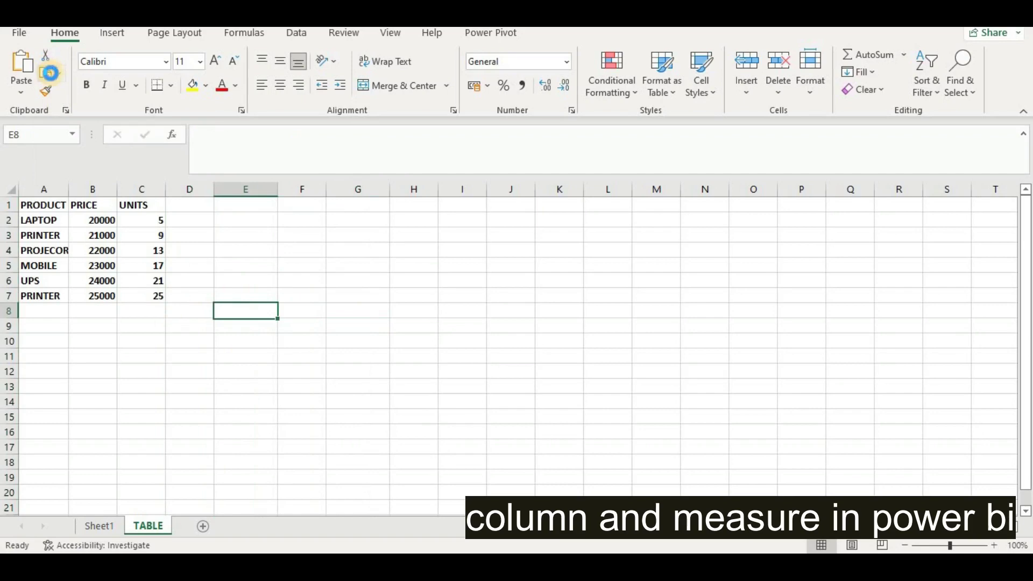
Close Excel and delete both broken card visuals from the Power BI report page
key("alt+F4")
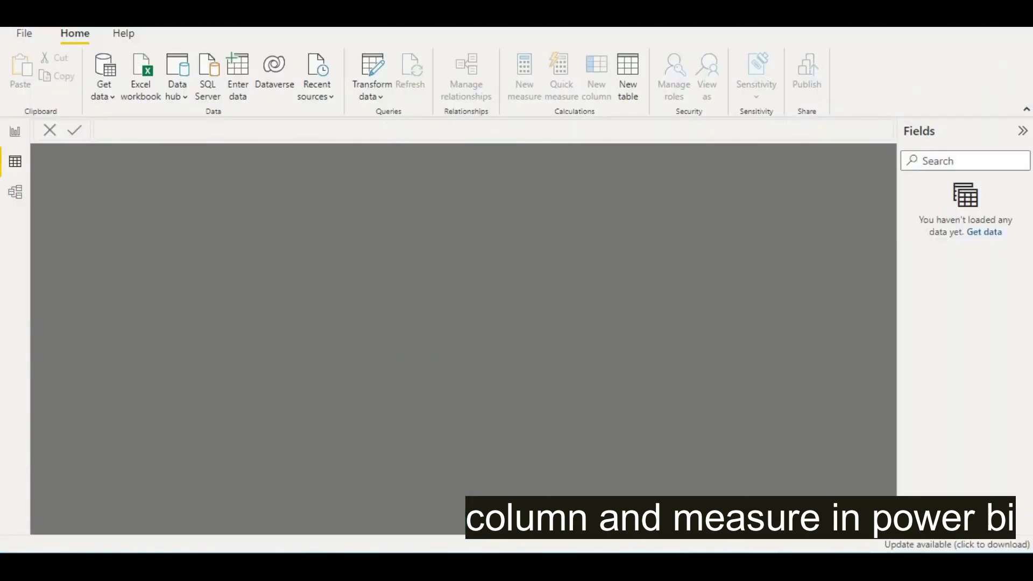
left_click(15, 131)
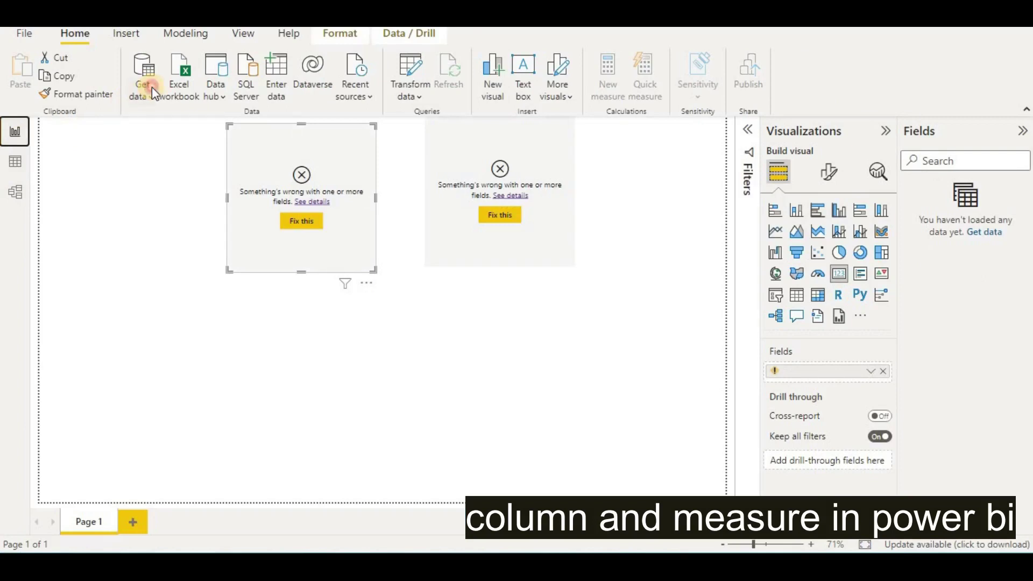
left_click(152, 87)
left_click(315, 154)
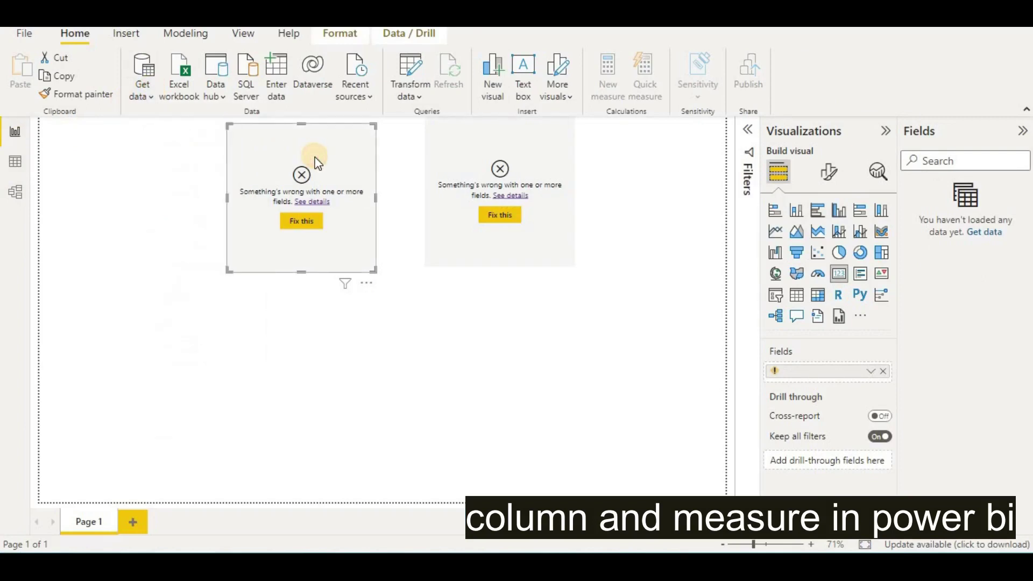
key("Delete")
left_click(445, 157)
key("Delete")
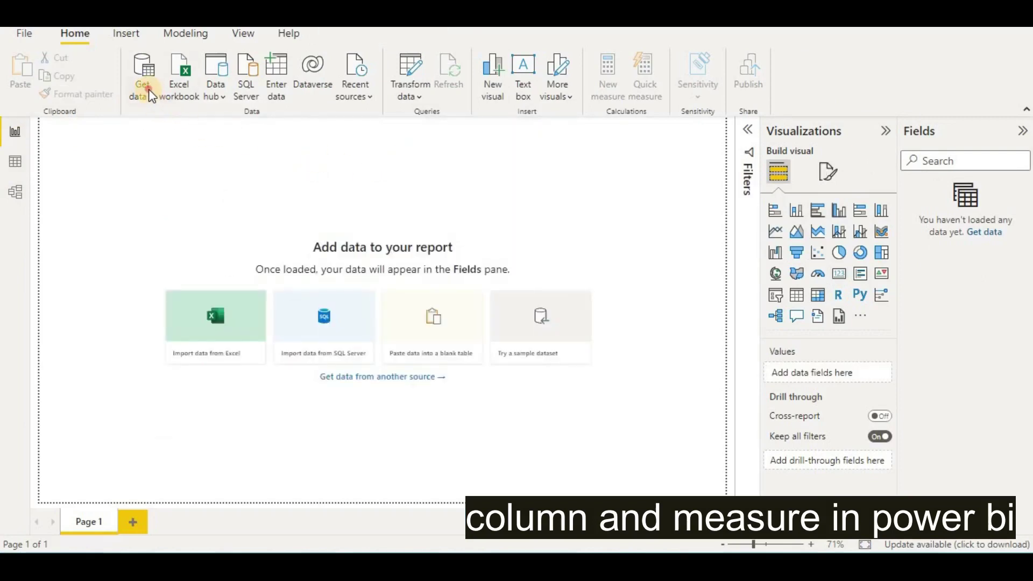
Import from the Excel workbook Book1.xlsx and tick the TABLE sheet in the Navigator
left_click(148, 89)
left_click(159, 145)
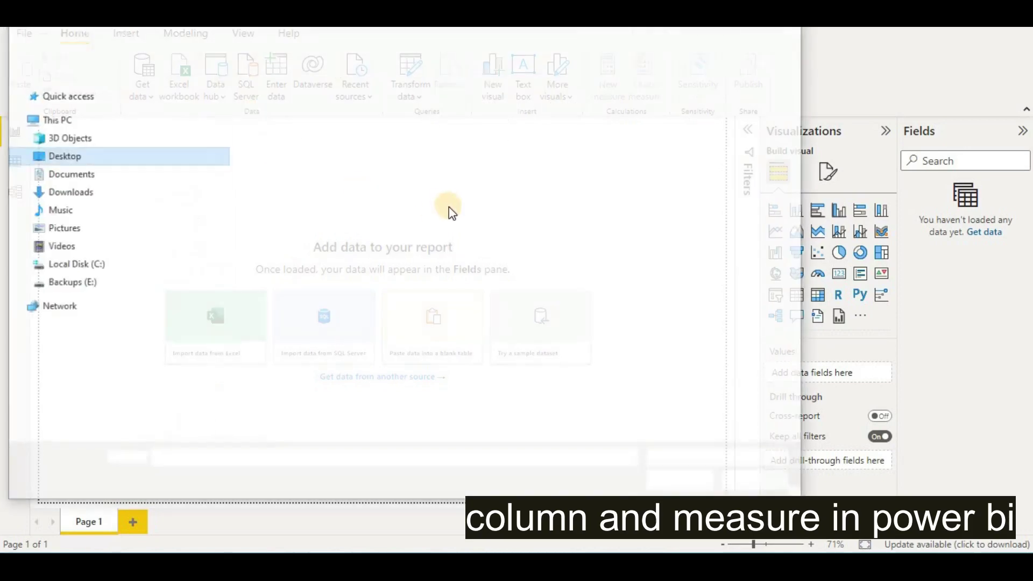
left_click(287, 126)
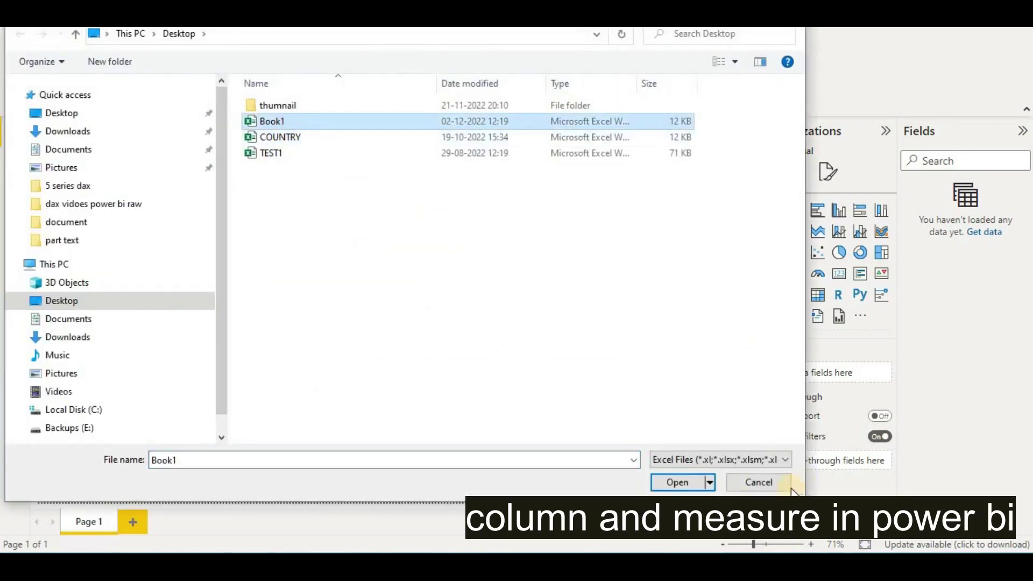
left_click(670, 481)
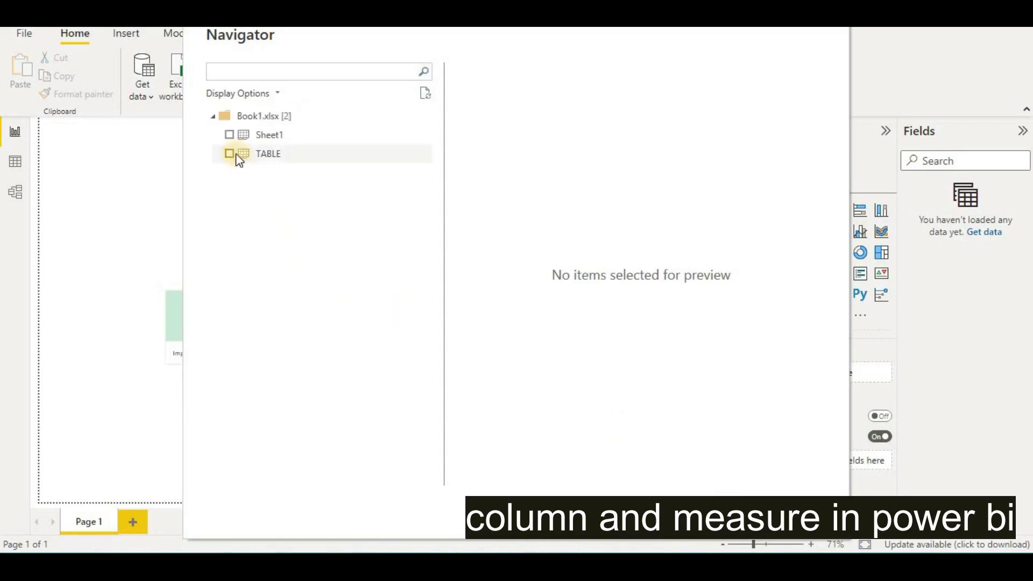
left_click(229, 154)
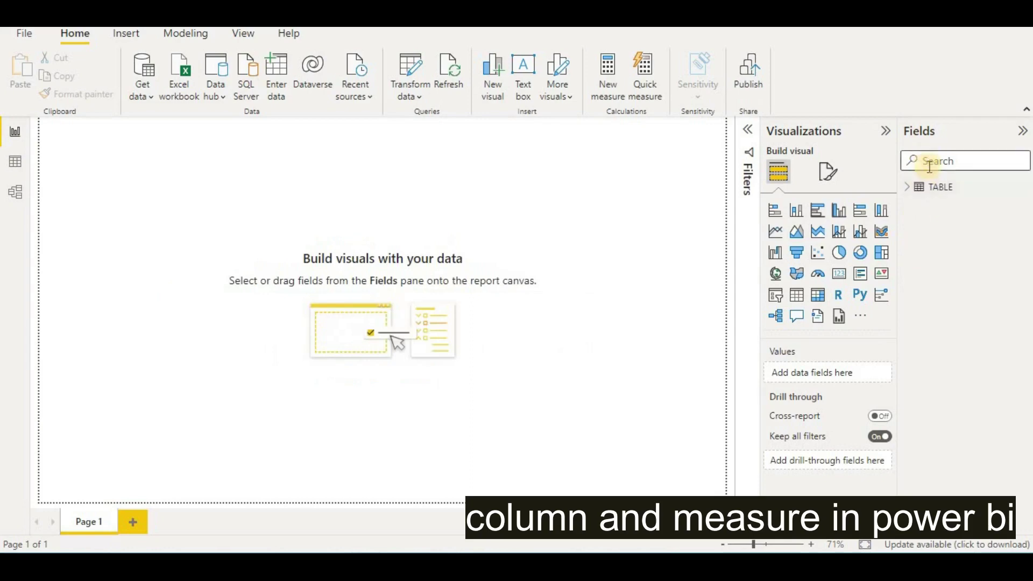
Expand TABLE to show PRODUCT, PRICE and UNITS, and view its six rows in Data view
left_click(913, 188)
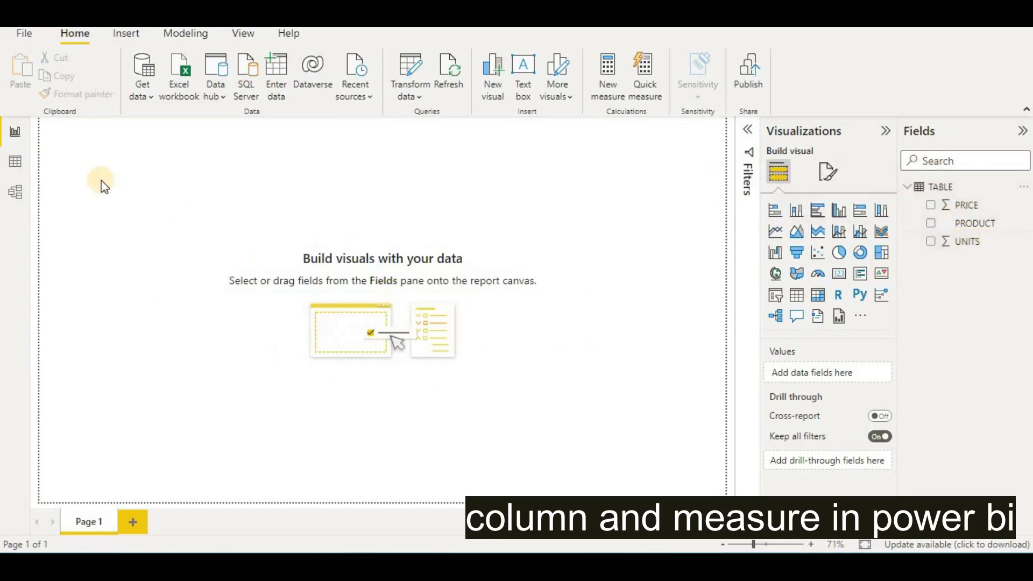
left_click(17, 161)
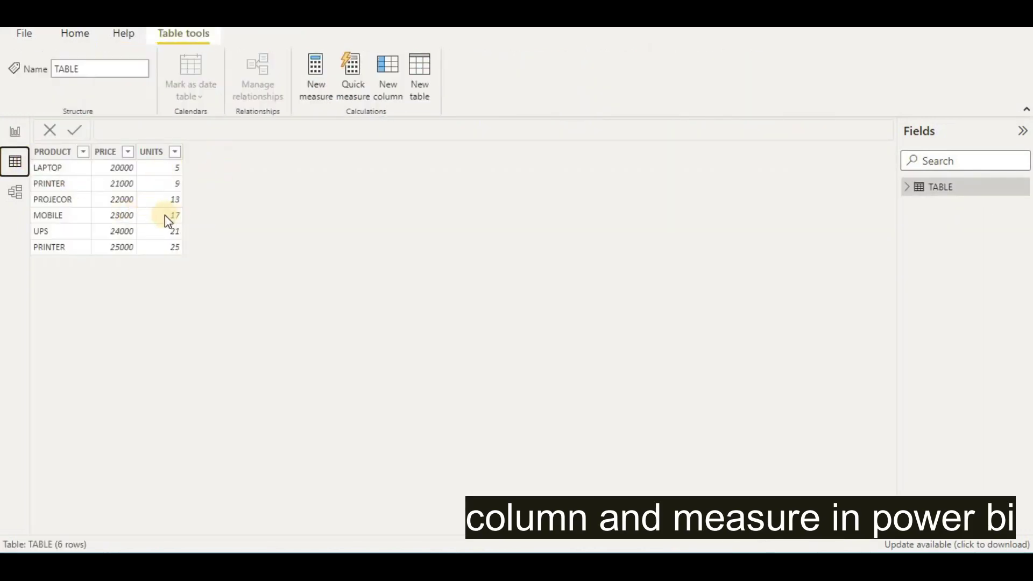
Add calculated column SALES = 'TABLE'[PRICE]*'TABLE'[UNITS], giving 100000 to 625000 per product
left_click(119, 200)
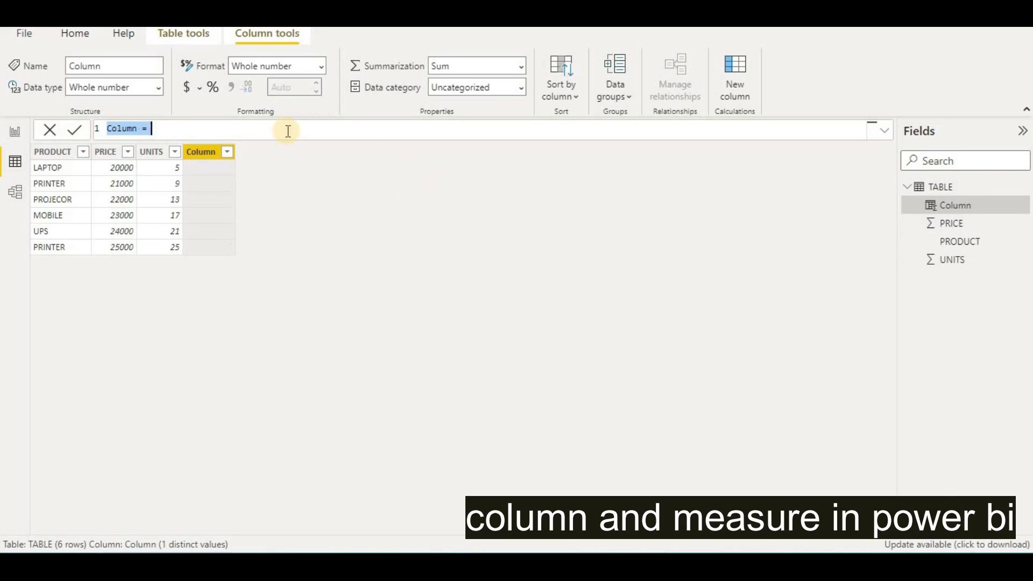
left_click(288, 130)
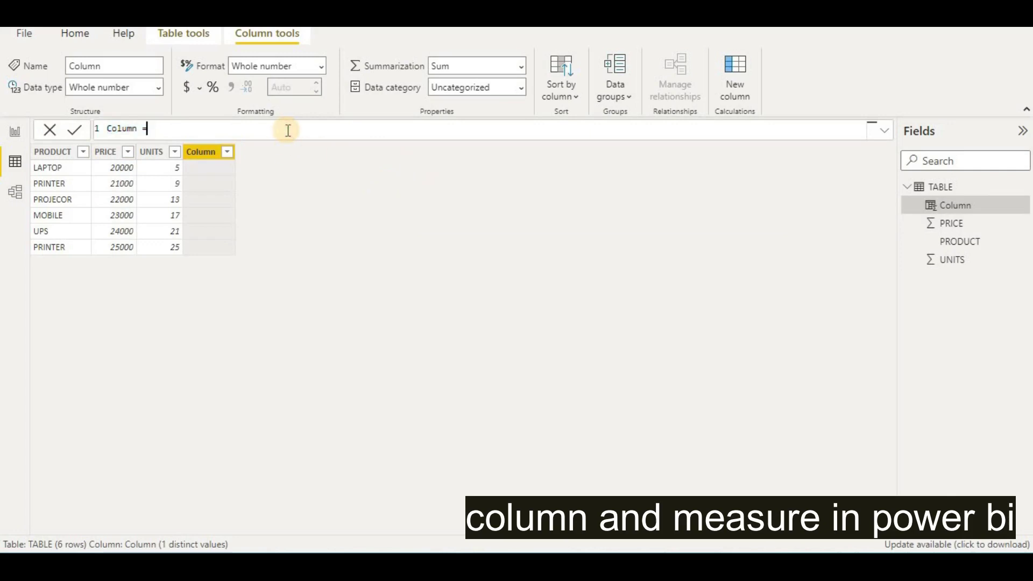
key("ctrl+a")
key("BackSpace")
type("SALES=TA")
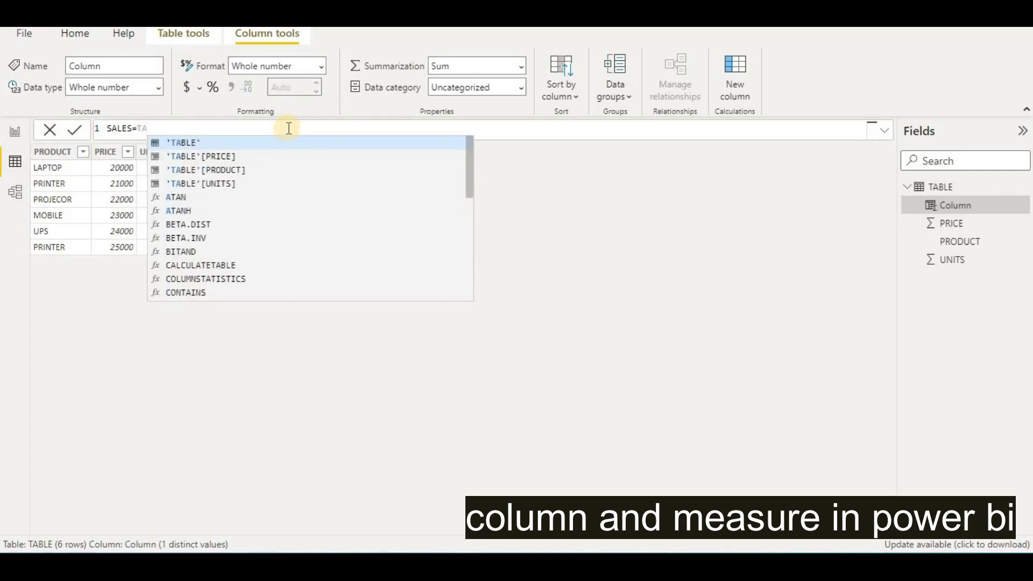
left_click(199, 156)
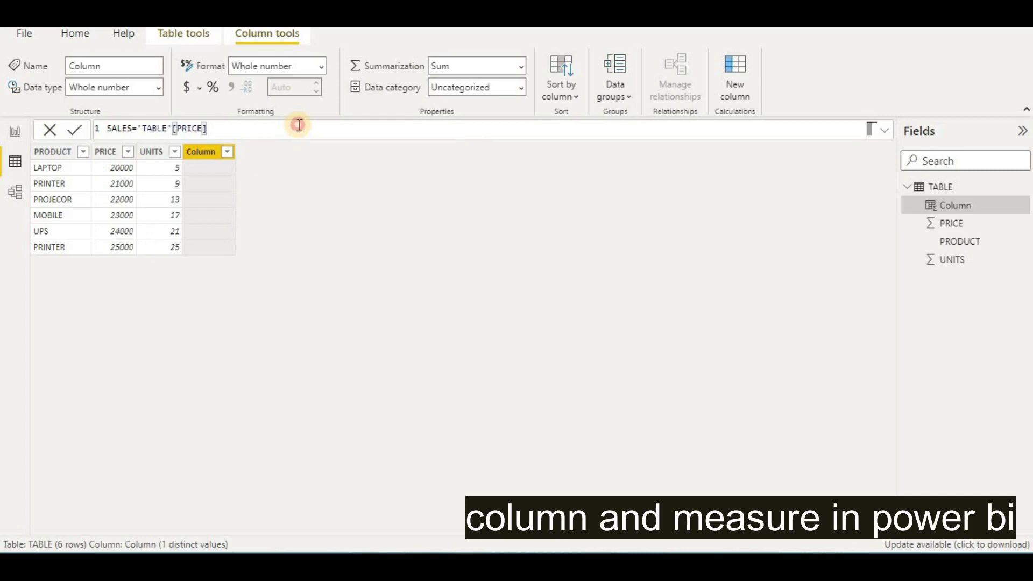
type("*TAB")
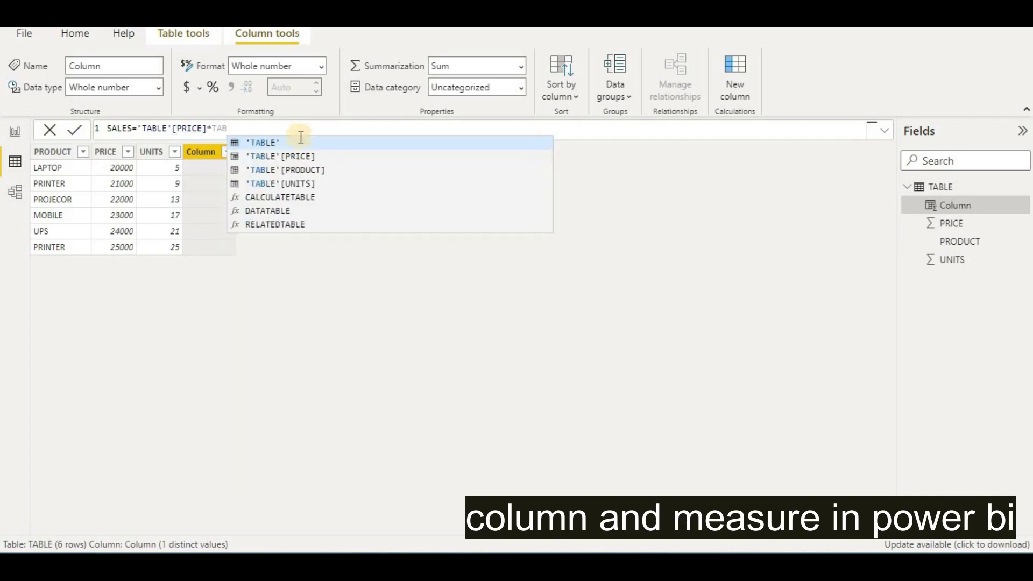
left_click(299, 185)
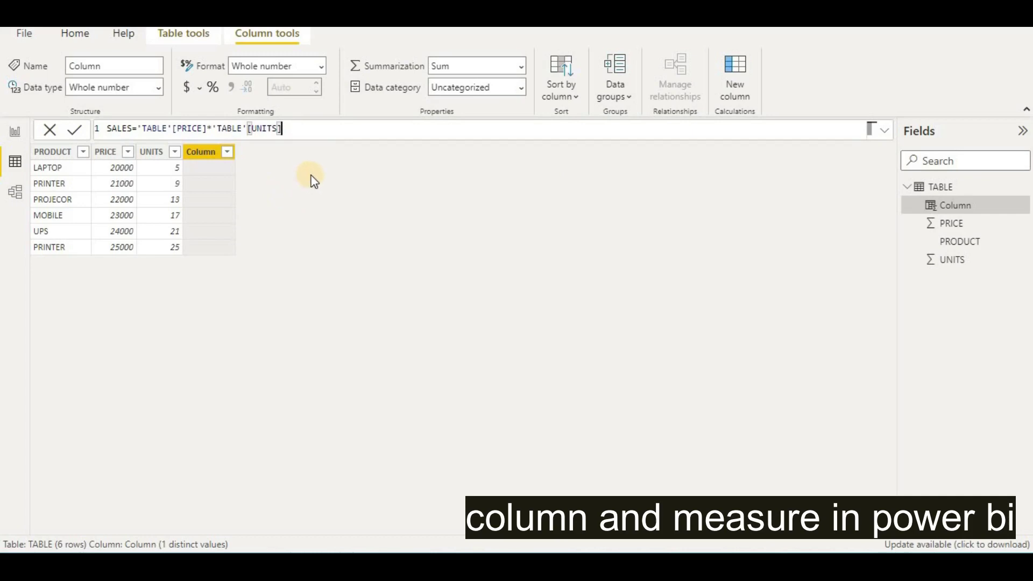
left_click(75, 129)
left_click(74, 129)
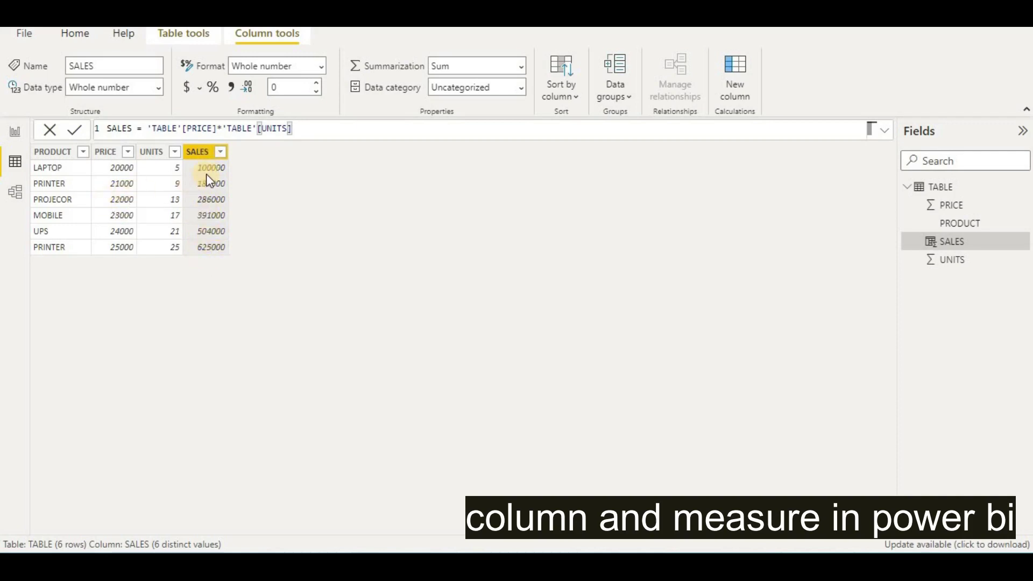
Create a new measure TOTAL = SUMX('TABLE','TABLE'[PRICE]*'TABLE'[UNITS]) in TABLE
left_click(193, 39)
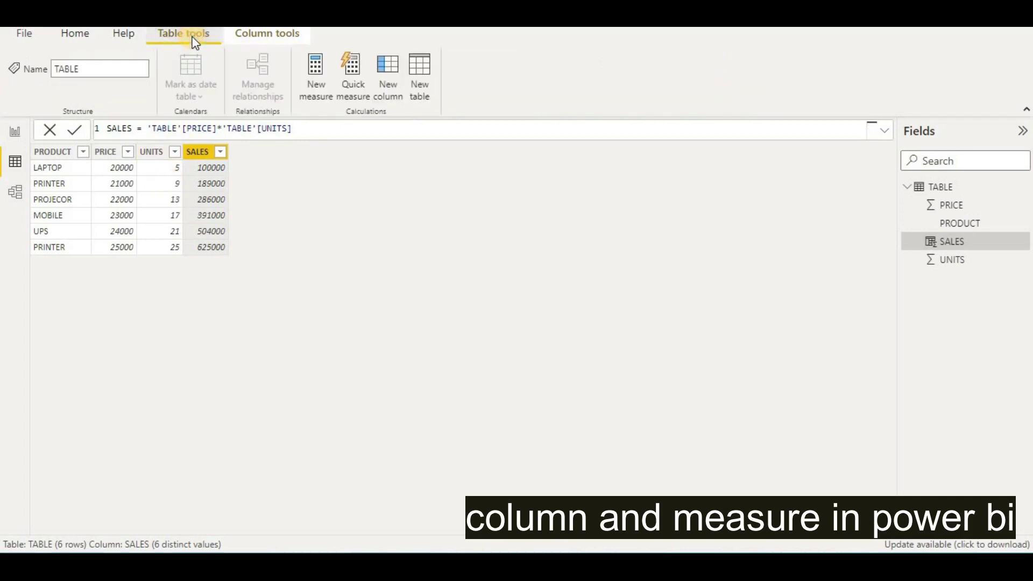
left_click(315, 85)
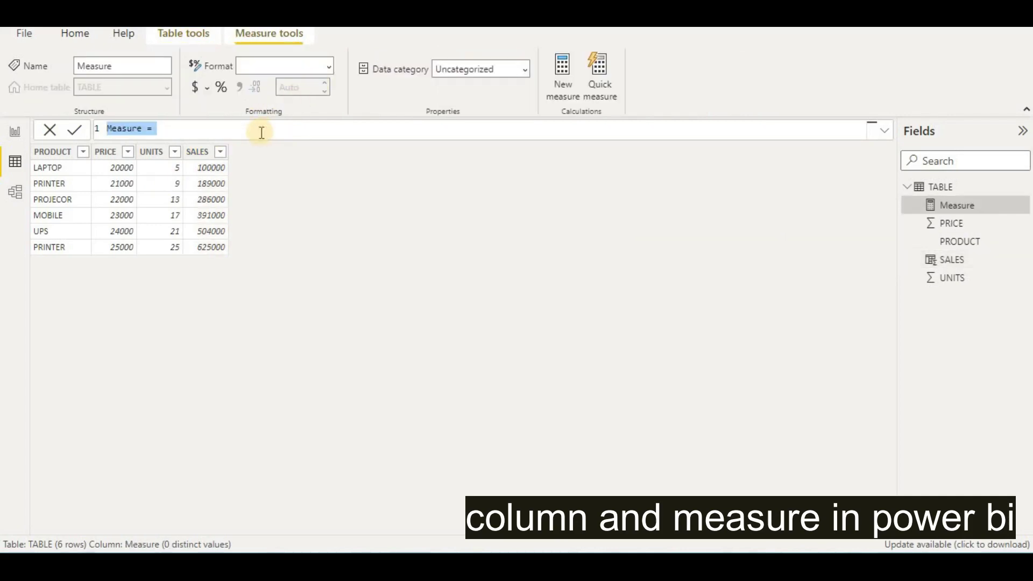
type("TOTA")
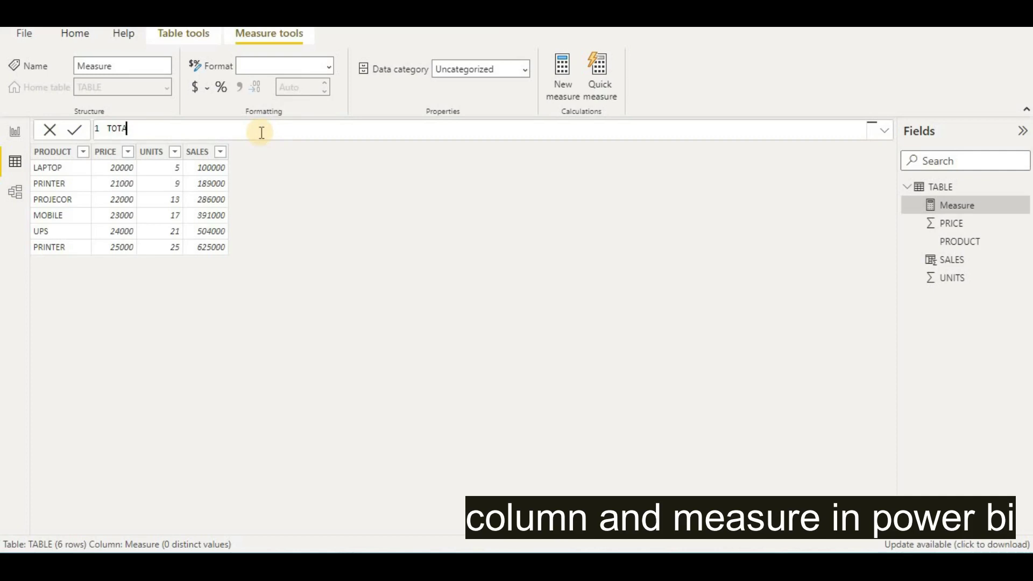
type("L=SUMX")
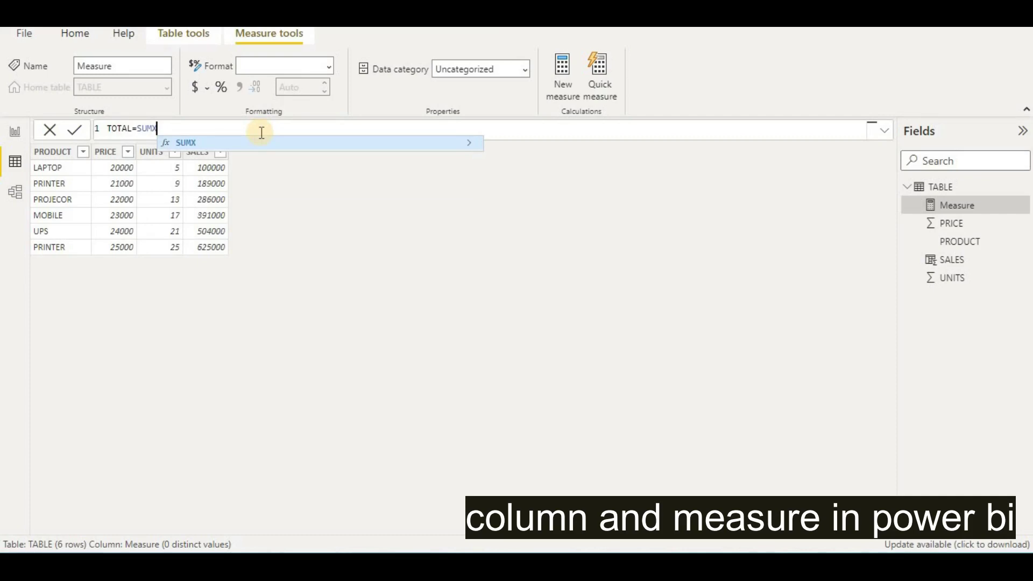
type("(")
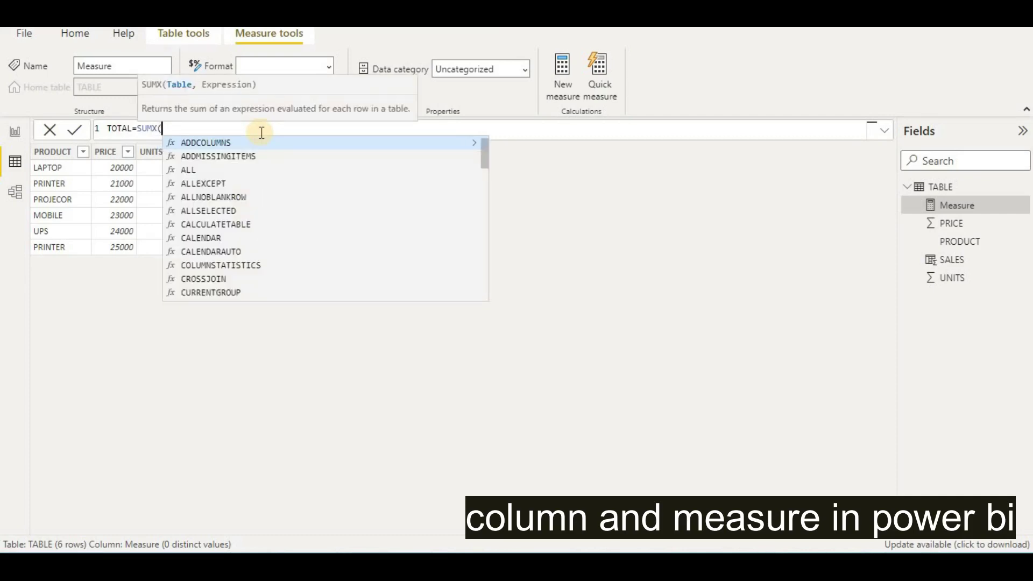
type("'")
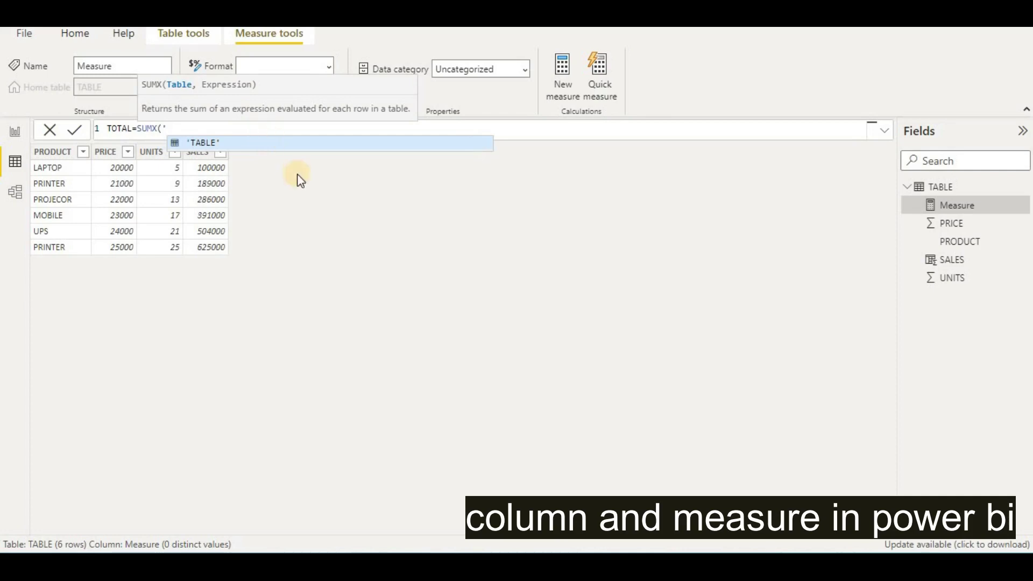
left_click(305, 144)
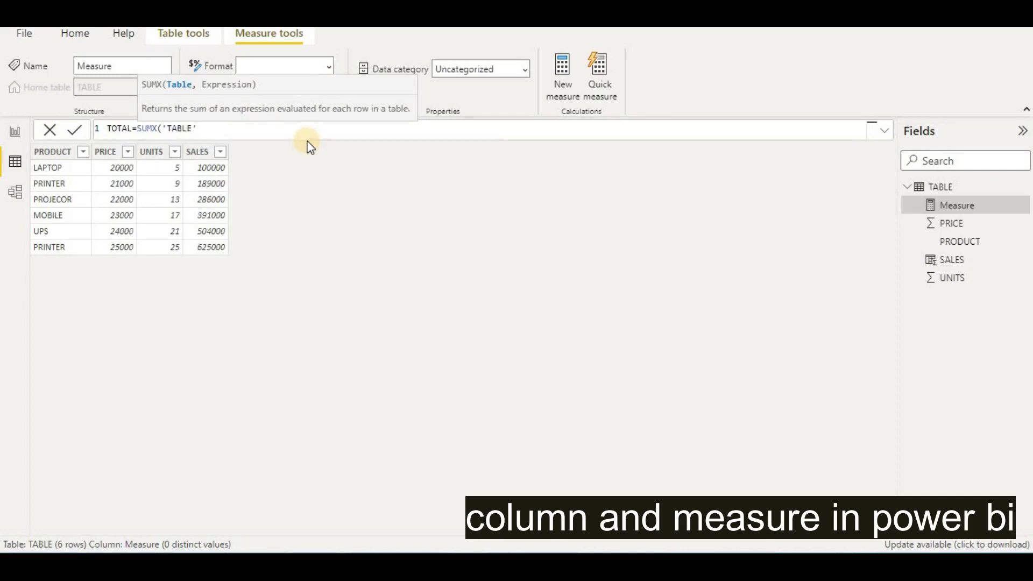
type(",TA")
left_click(314, 157)
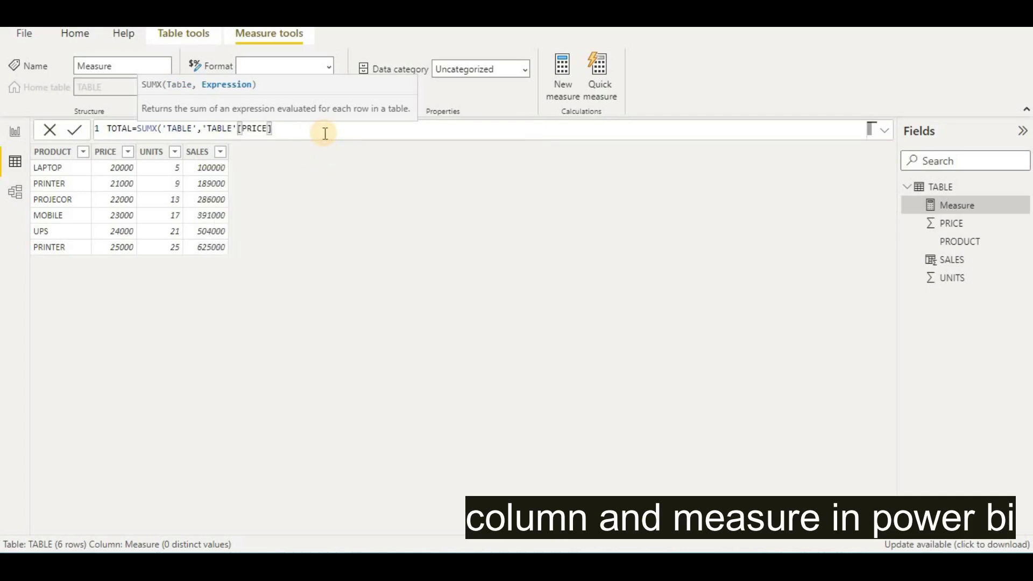
type("*TA")
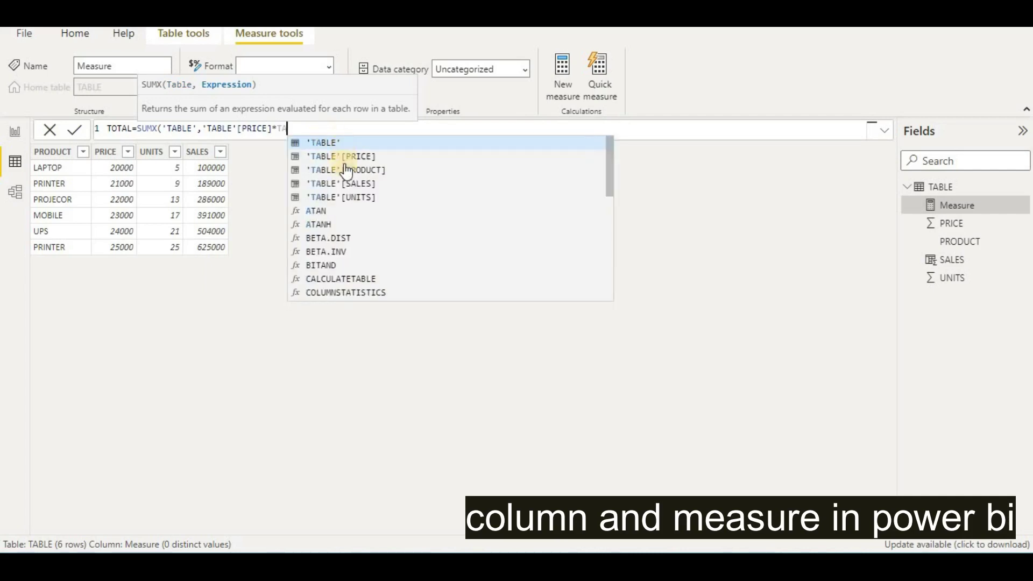
left_click(383, 200)
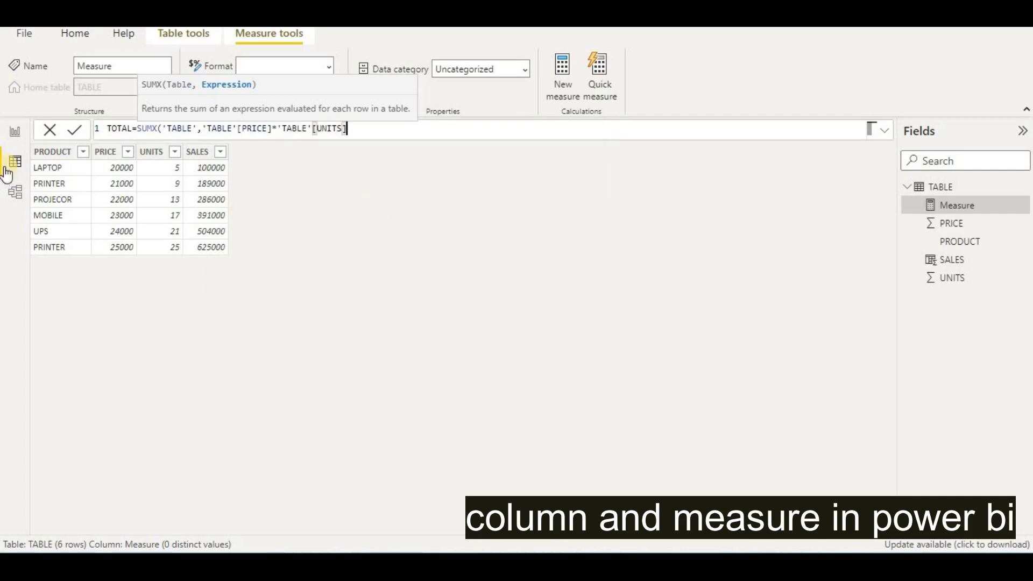
left_click(80, 133)
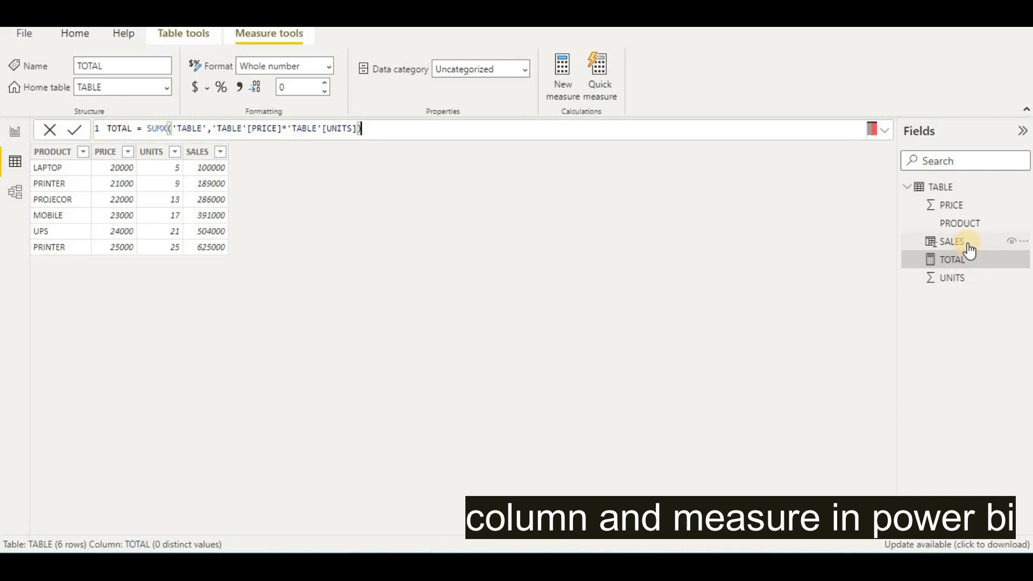
Compare the formulas of the SALES column and the TOTAL measure in the Fields list
left_click(967, 247)
left_click(968, 261)
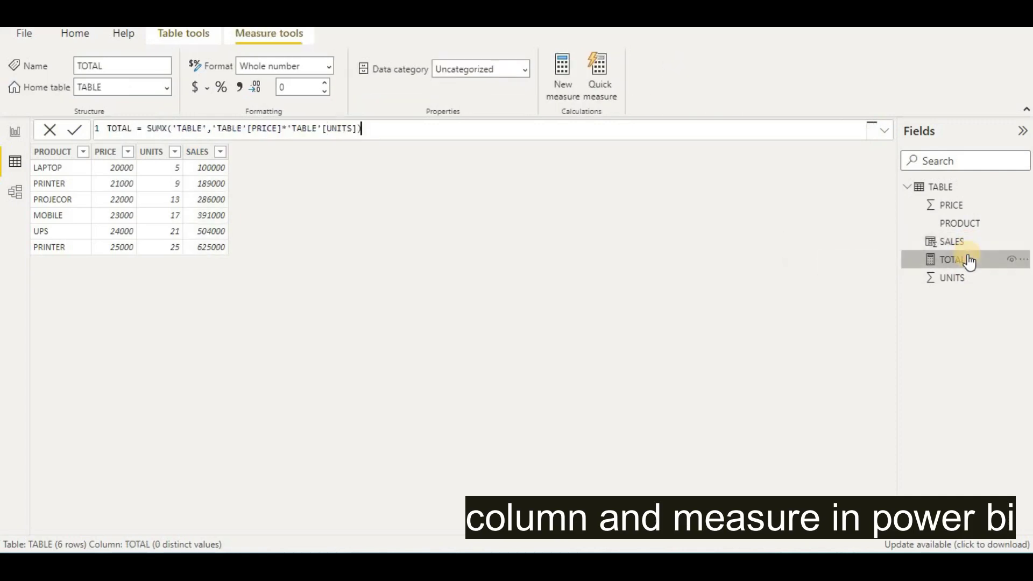
left_click(969, 247)
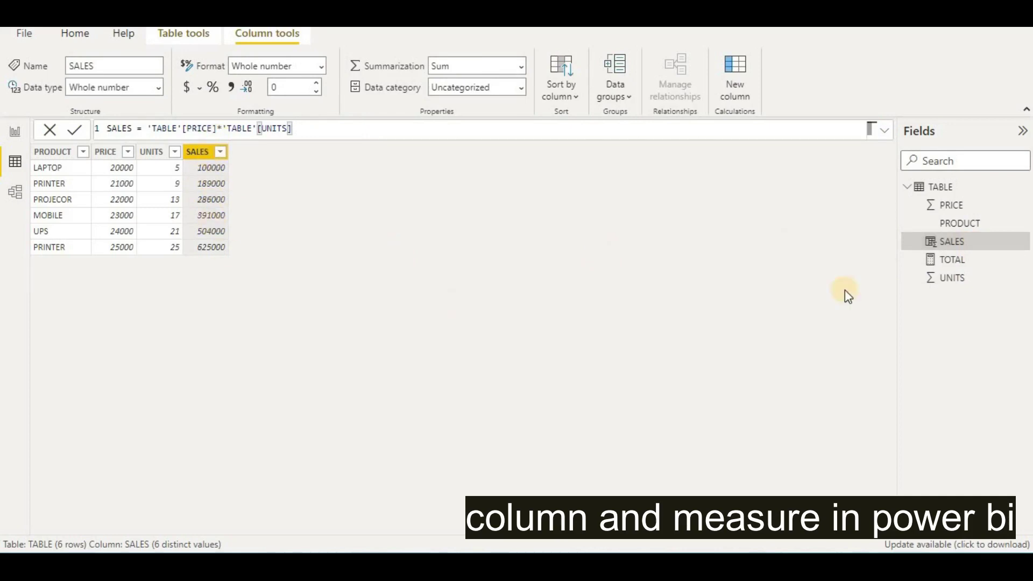
left_click(934, 262)
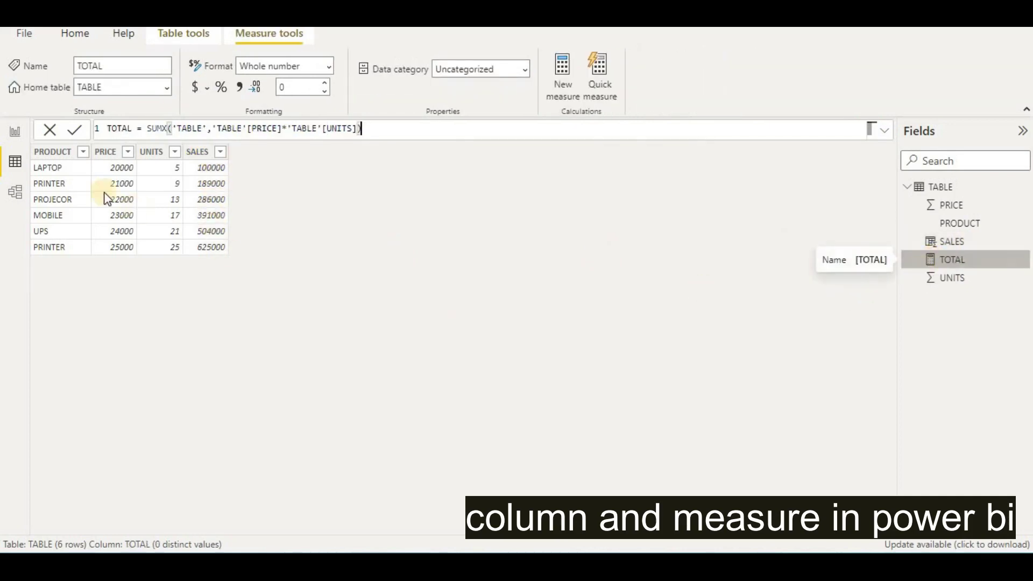
On the report page, add two empty Card visuals and move the second to the upper middle
left_click(19, 135)
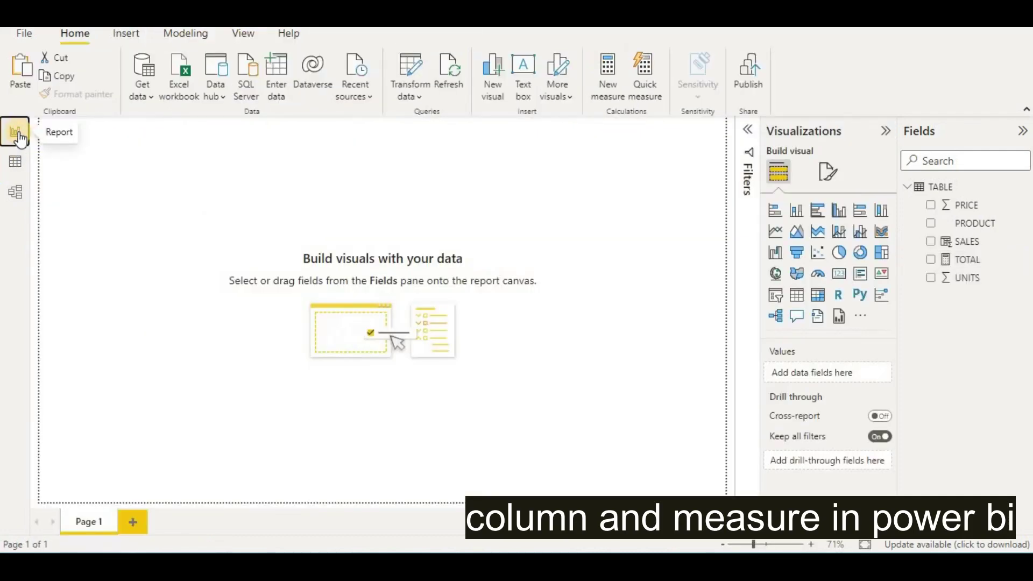
left_click(839, 275)
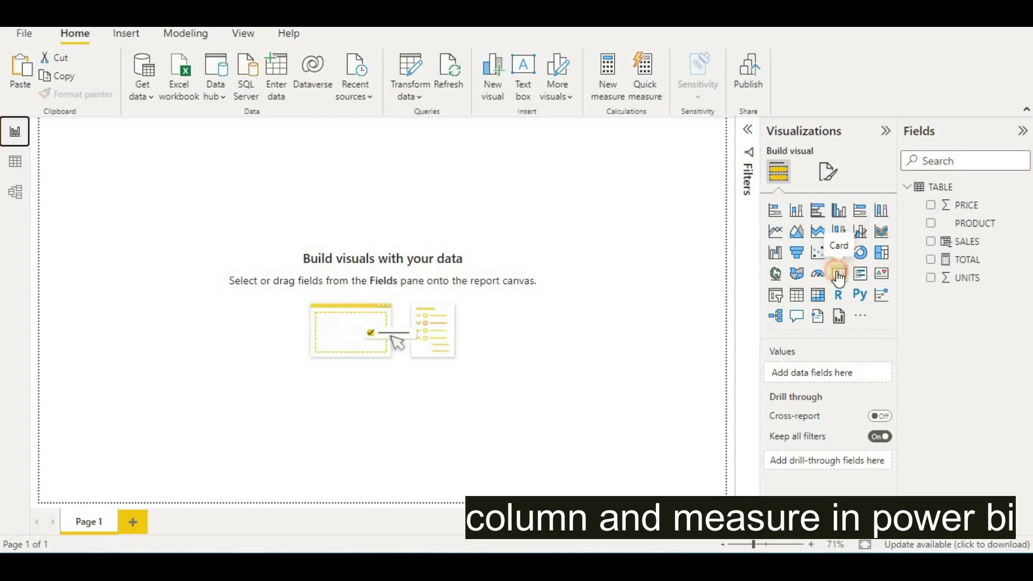
left_click(276, 230)
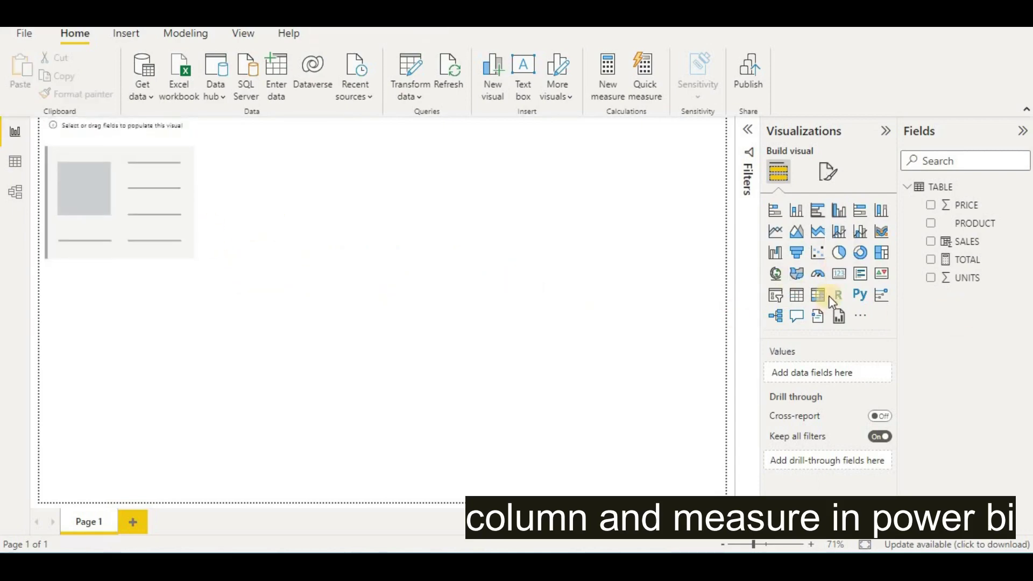
left_click(839, 276)
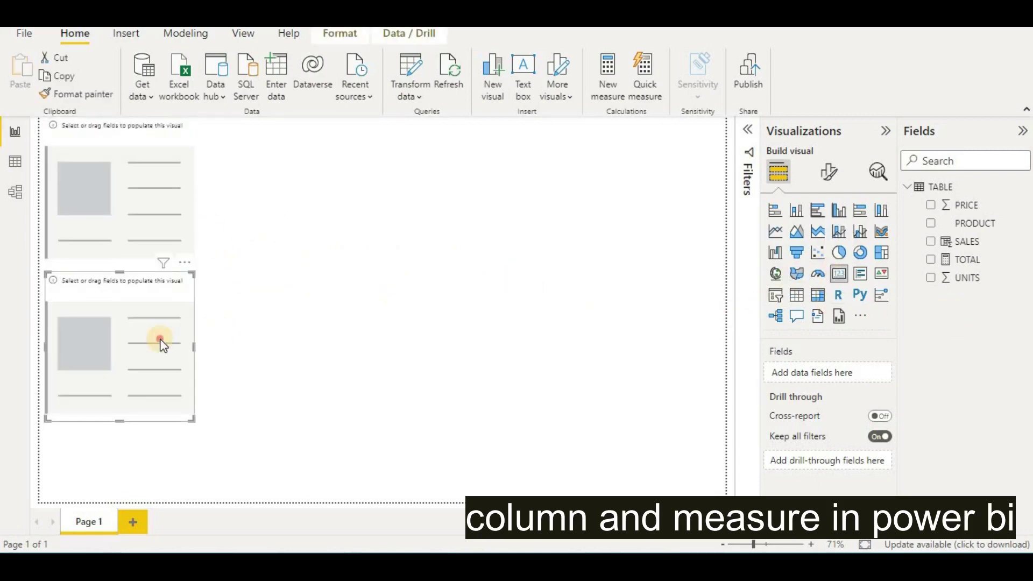
left_click_drag(161, 343, 380, 207)
left_click(159, 219)
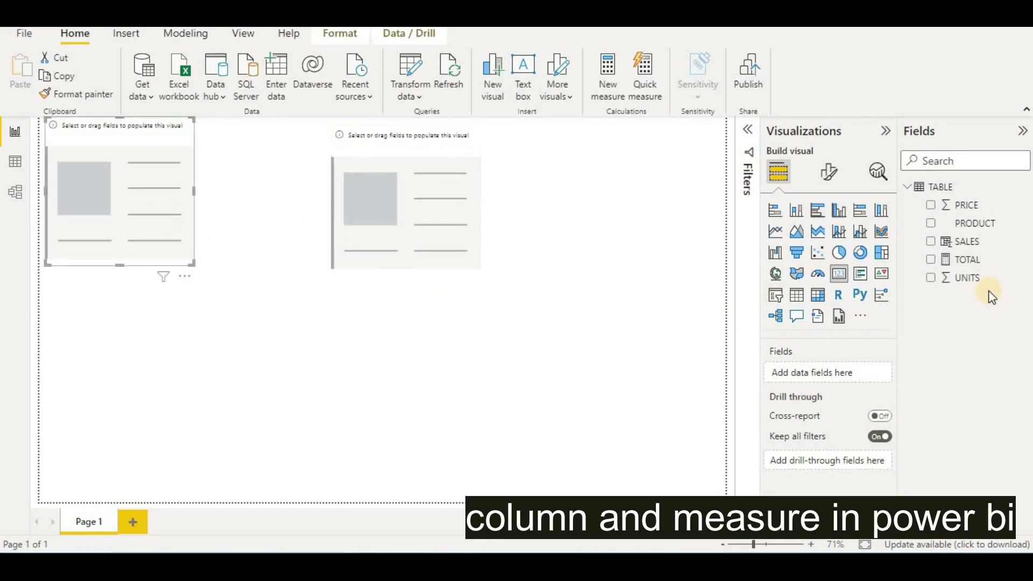
Fill the cards with TOTAL and Sum of SALES, both 2M, placed side by side
left_click_drag(963, 260, 428, 204)
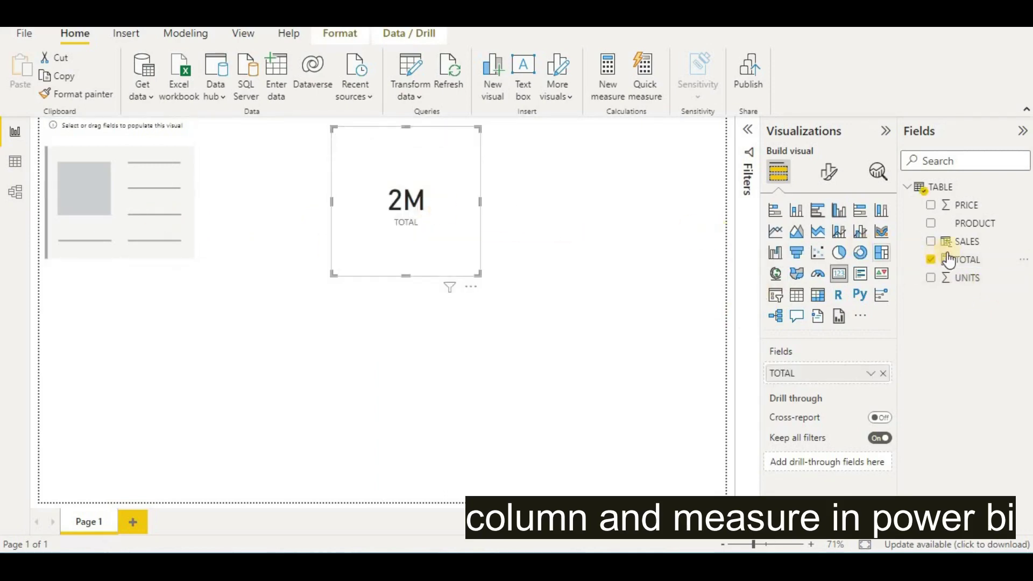
left_click_drag(952, 242, 138, 224)
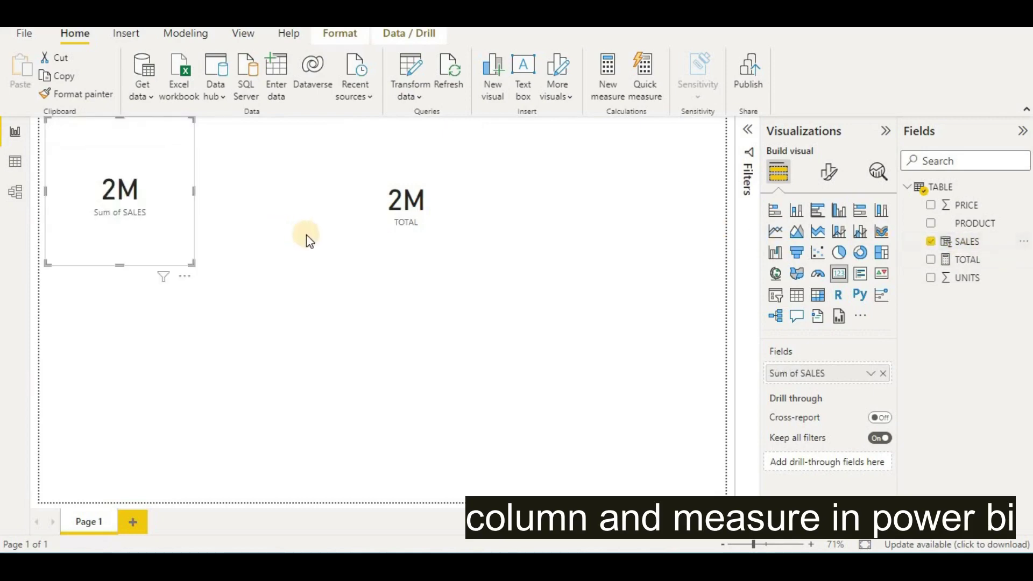
left_click(315, 286)
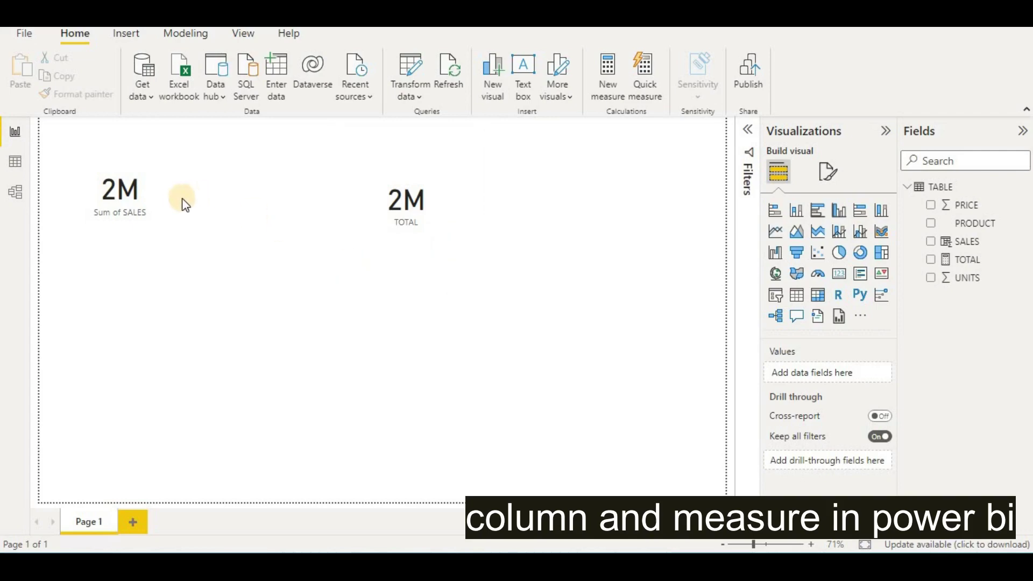
left_click_drag(180, 201, 254, 211)
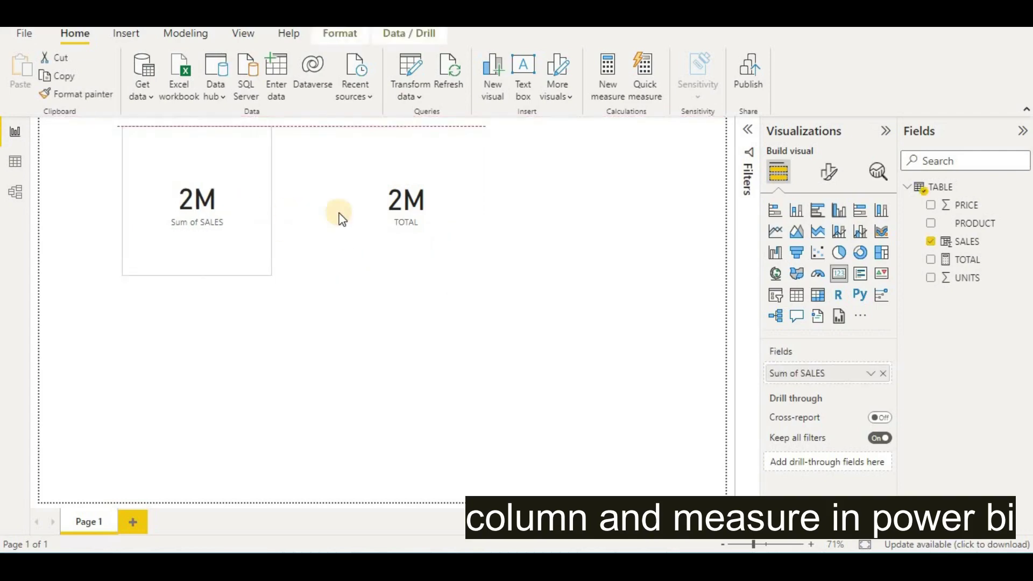